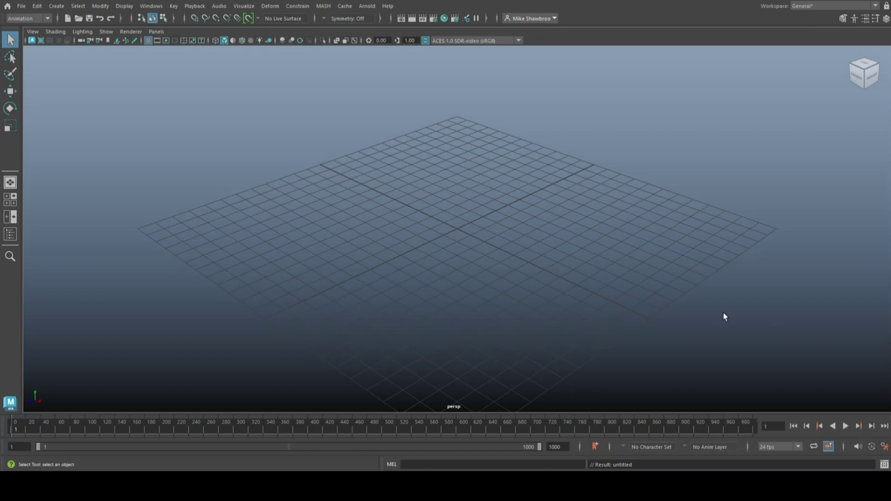
# Switch to the Modeling menu set and create a polygon cube
pyautogui.moveTo(508, 289)
pyautogui.keyDown('alt'); pyautogui.mouseDown()
pyautogui.moveTo(544, 285)
pyautogui.moveTo(501, 283)
pyautogui.moveTo(535, 284)
pyautogui.moveTo(531, 272)
pyautogui.moveTo(522, 284)
pyautogui.mouseUp(); pyautogui.keyUp('alt')
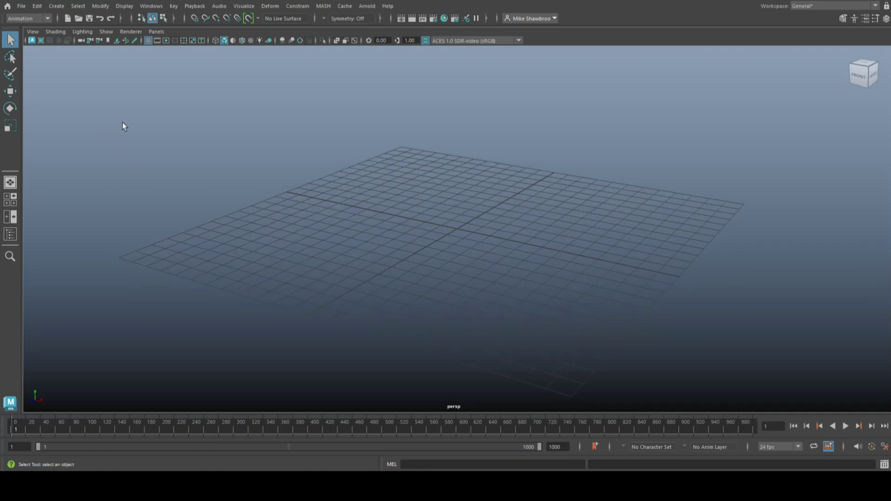
pyautogui.click(27, 20)
pyautogui.click(21, 28)
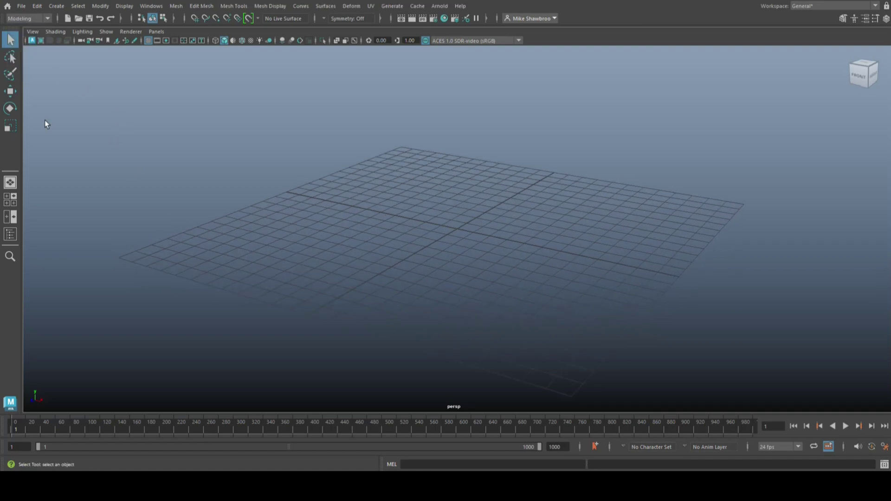
pyautogui.click(56, 6)
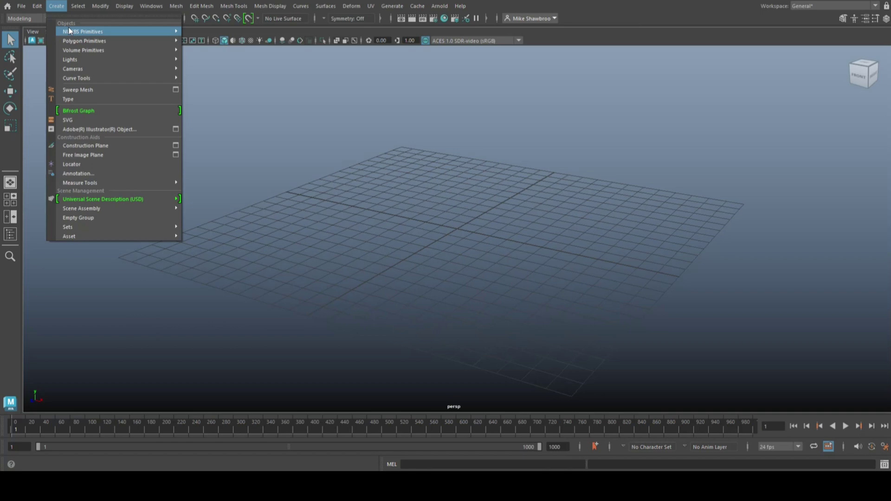
pyautogui.moveTo(110, 42)
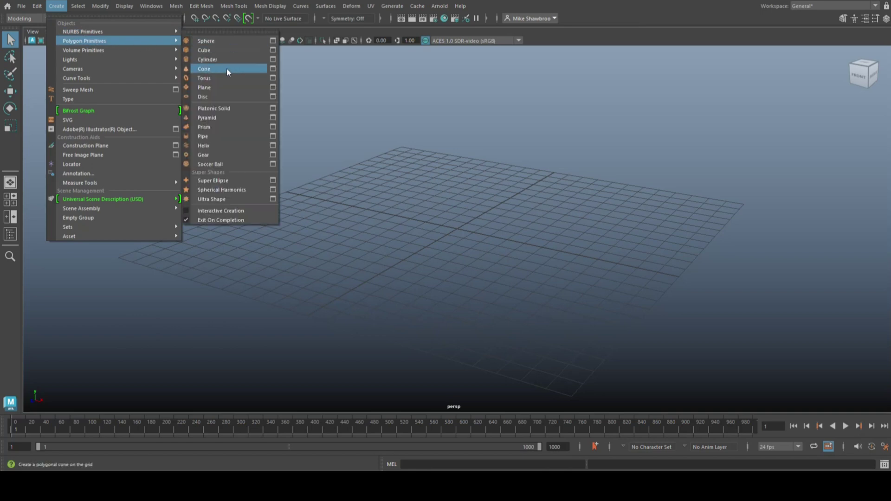
pyautogui.click(221, 51)
# Scale the cube up to about 5 units and flatten it into a thin slab
pyautogui.scroll(3, 439, 319)
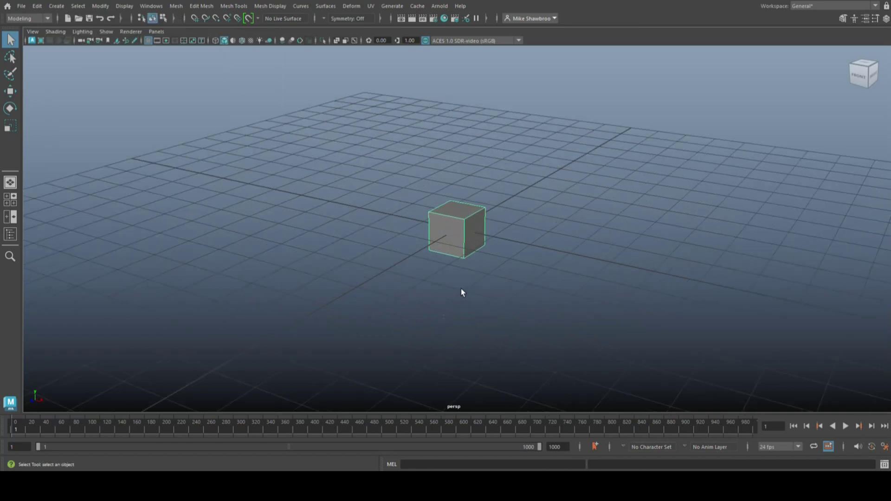
pyautogui.press('r')
pyautogui.moveTo(457, 229); pyautogui.dragTo(599, 243)
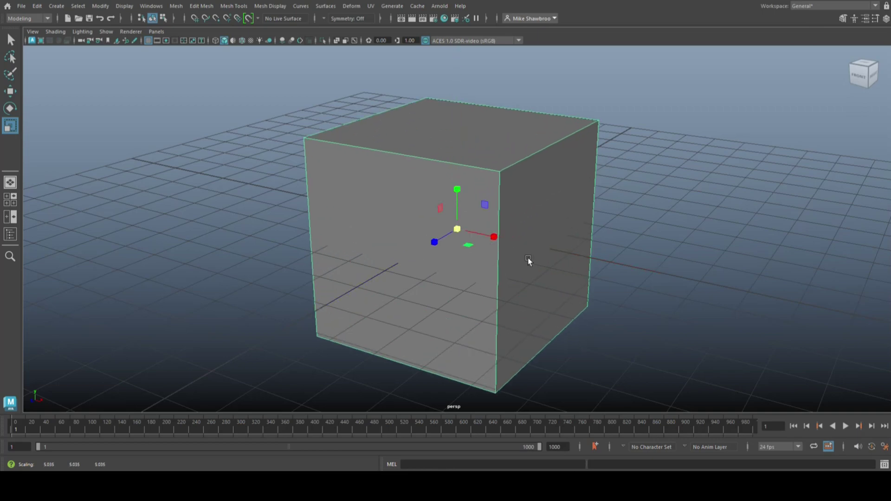
pyautogui.moveTo(494, 236); pyautogui.dragTo(457, 232)
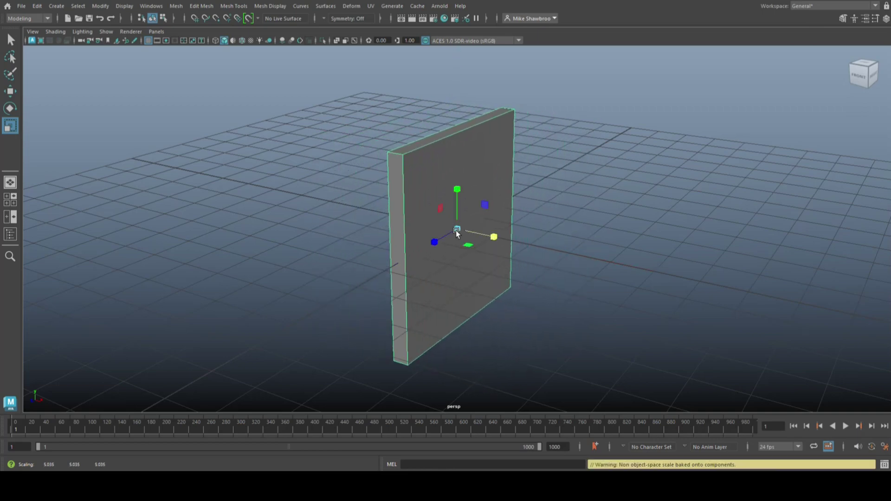
pyautogui.keyDown('alt'); pyautogui.moveTo(611, 299); pyautogui.dragTo(508, 213); pyautogui.keyUp('alt')
# Extrude the slab's front face, inset it into a frame, and delete it to open a hole
pyautogui.moveTo(499, 171); pyautogui.dragTo(502, 198, button='right')
pyautogui.click(492, 227)
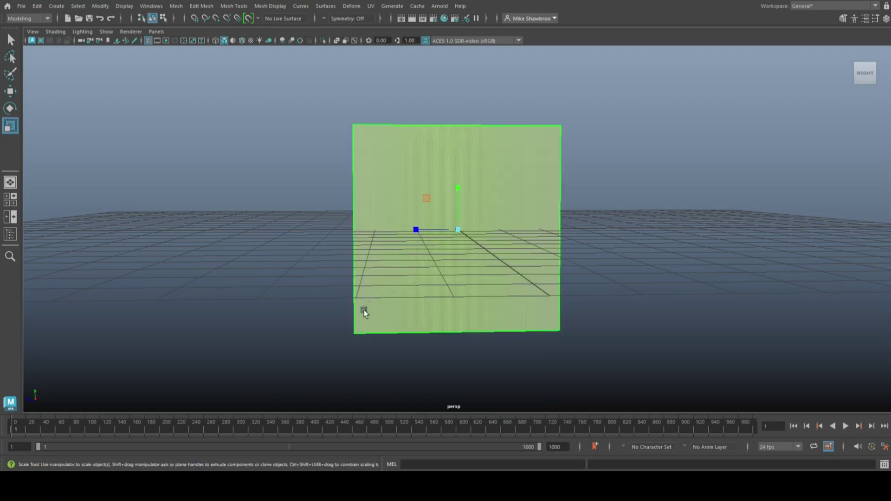
pyautogui.keyDown('alt'); pyautogui.moveTo(364, 309); pyautogui.dragTo(524, 315); pyautogui.keyUp('alt')
pyautogui.keyDown('shift'); pyautogui.moveTo(458, 197); pyautogui.dragTo(428, 175); pyautogui.keyUp('shift')
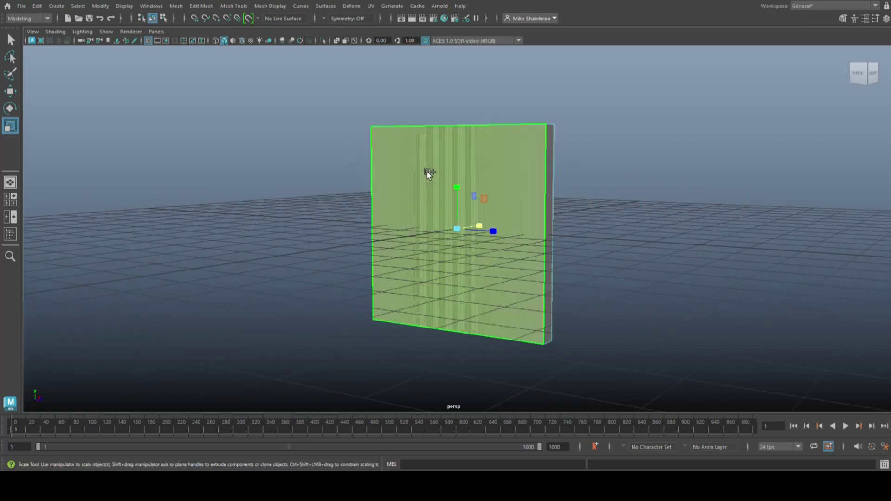
pyautogui.keyDown('alt'); pyautogui.moveTo(622, 329); pyautogui.dragTo(538, 321); pyautogui.keyUp('alt')
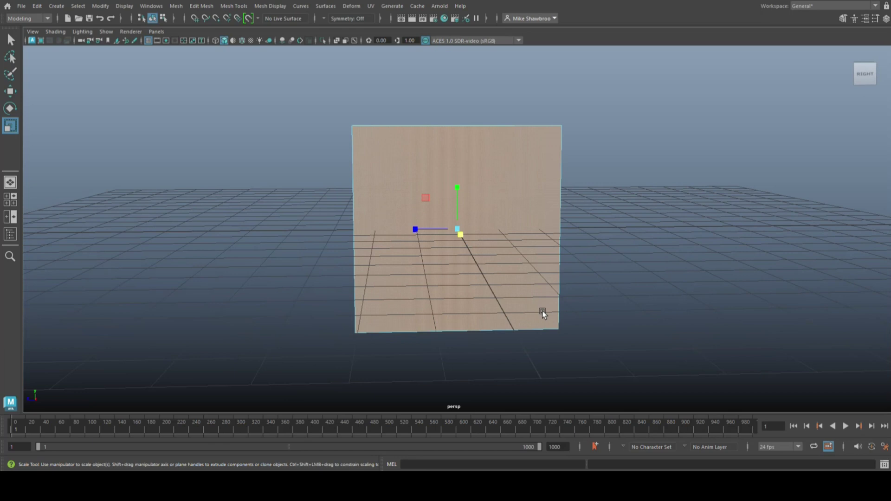
pyautogui.hotkey('ctrl', 'e')
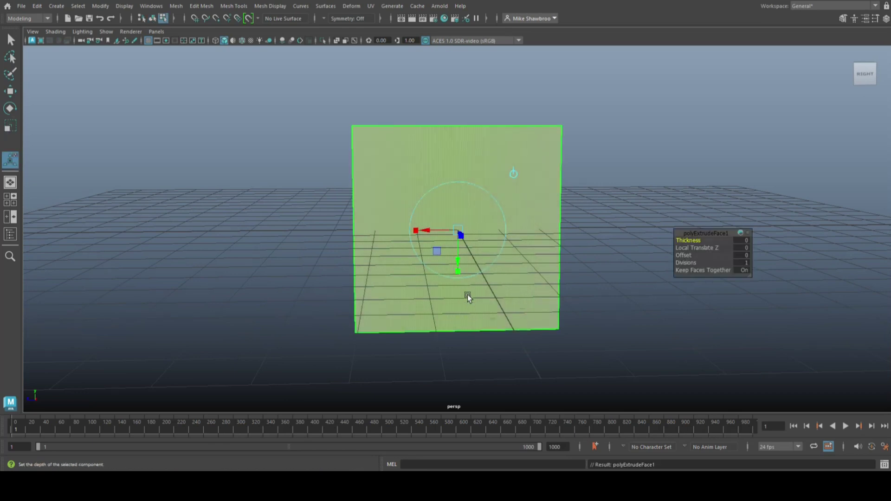
pyautogui.press('r')
pyautogui.moveTo(458, 234); pyautogui.dragTo(397, 259)
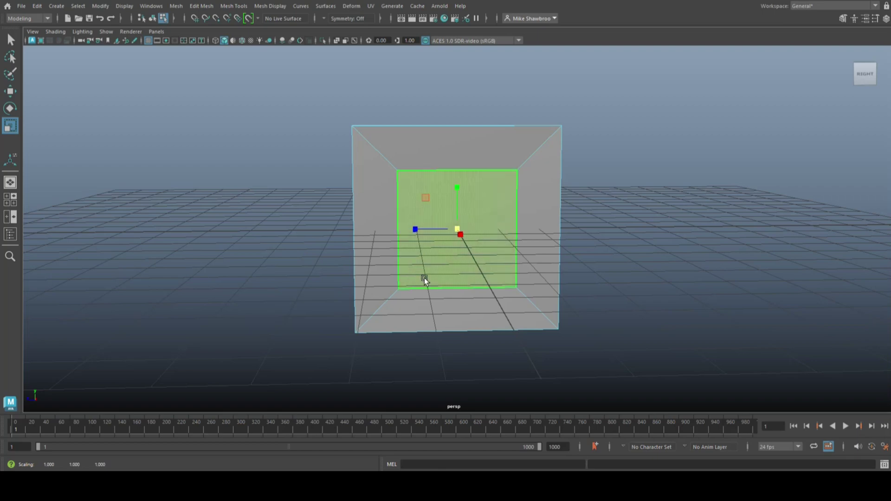
pyautogui.press('Delete')
# Select the whole wall object and raise it above the grid
pyautogui.keyDown('alt'); pyautogui.moveTo(630, 254); pyautogui.dragTo(707, 291); pyautogui.keyUp('alt')
pyautogui.rightClick(471, 148)
pyautogui.moveTo(470, 148); pyautogui.dragTo(509, 135, button='right')
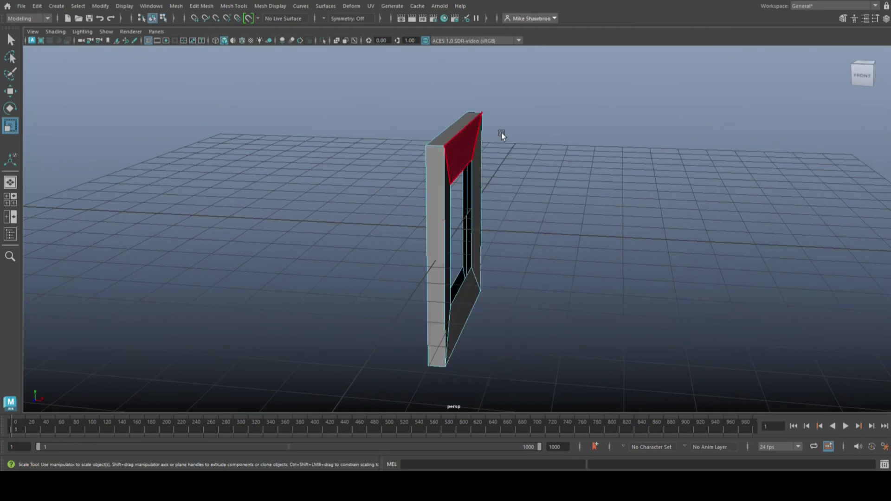
pyautogui.keyDown('alt'); pyautogui.moveTo(501, 135); pyautogui.dragTo(479, 179); pyautogui.keyUp('alt')
pyautogui.press('w')
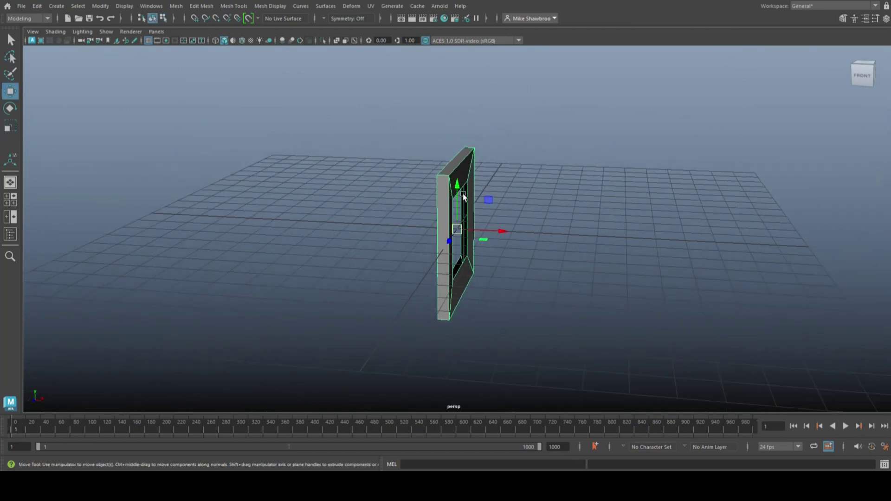
pyautogui.moveTo(457, 208); pyautogui.dragTo(457, 135)
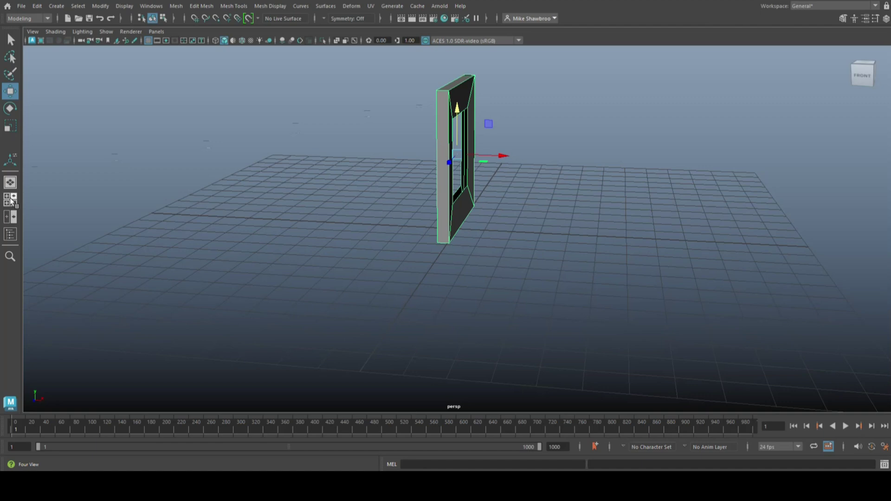
# Maximize the front view and lower the wall slightly
pyautogui.click(11, 201)
pyautogui.press('space')
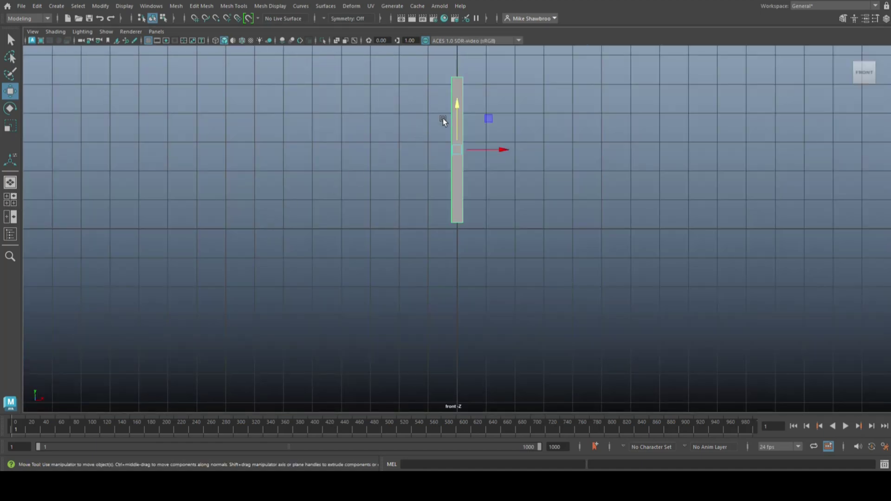
pyautogui.moveTo(456, 105); pyautogui.dragTo(460, 114)
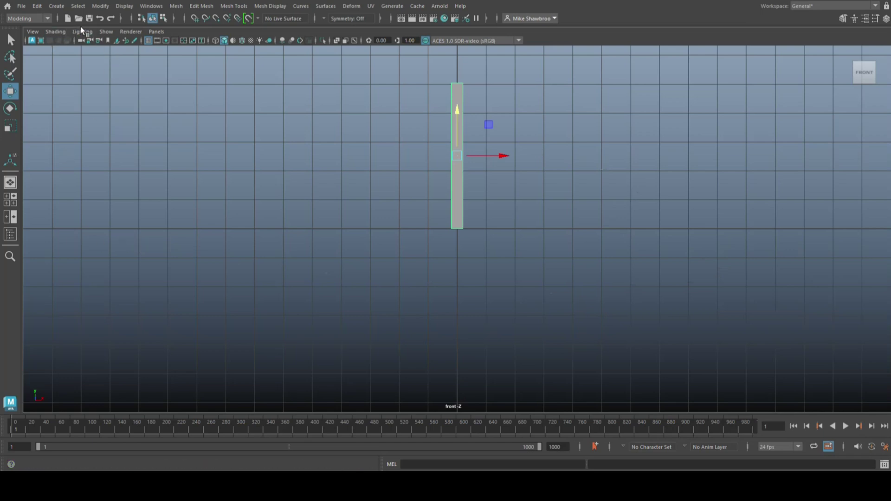
# Add a polygon sphere left of the wall and set the animation end frame to 200
pyautogui.click(56, 6)
pyautogui.moveTo(101, 43)
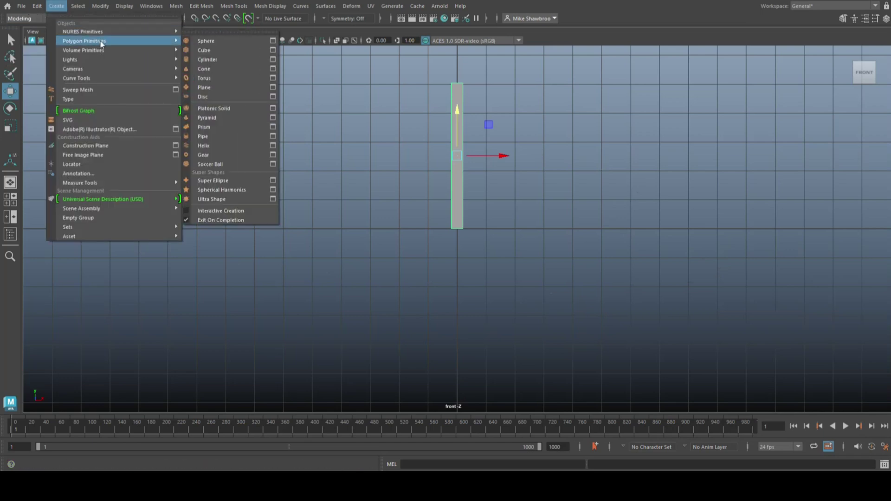
pyautogui.click(219, 41)
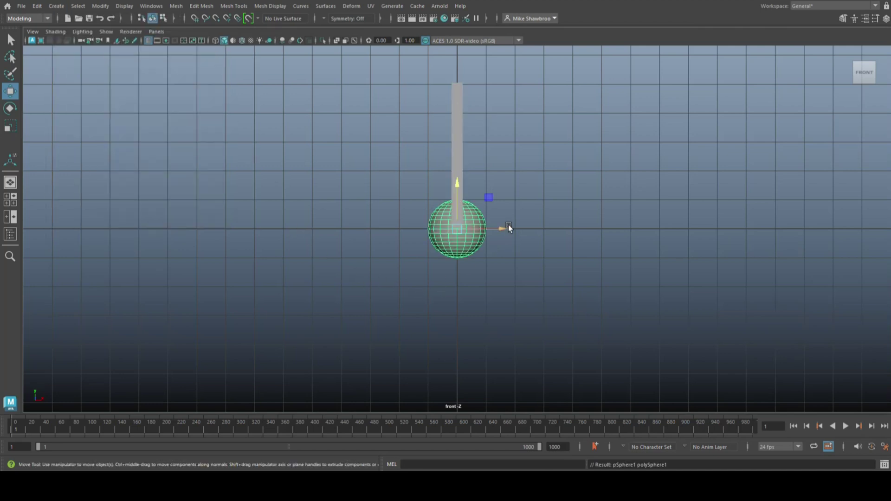
pyautogui.moveTo(506, 228); pyautogui.dragTo(152, 229)
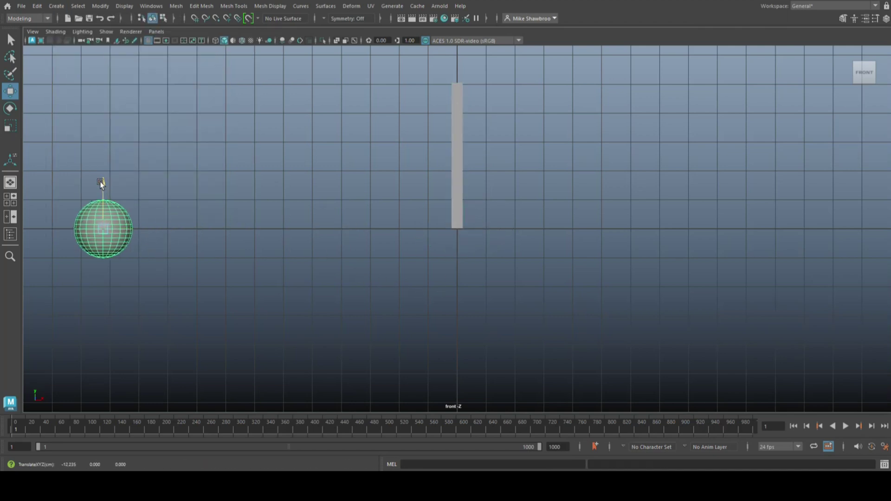
pyautogui.moveTo(104, 183); pyautogui.dragTo(103, 153)
pyautogui.scroll(-2, 207, 243)
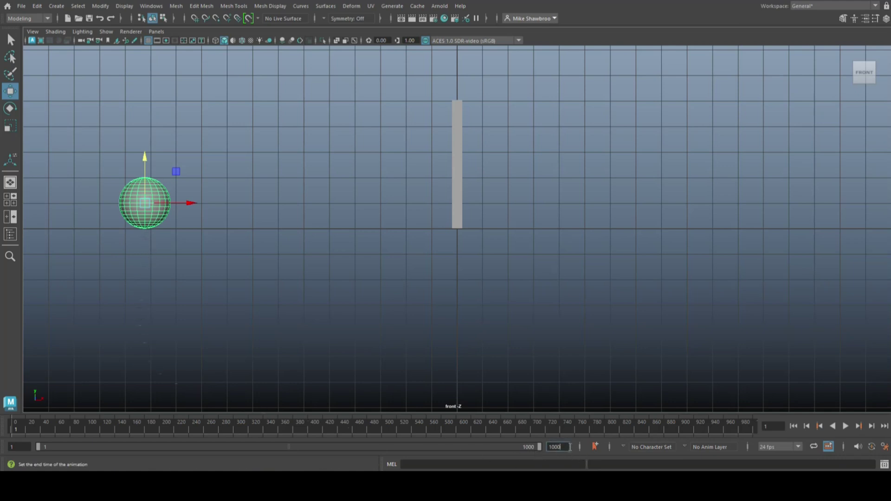
pyautogui.press('Return')
pyautogui.press('Return')
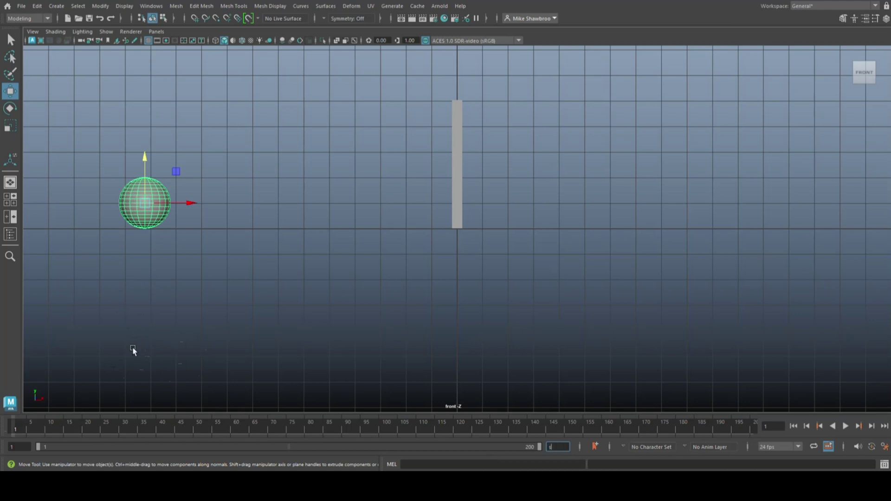
# Select the ball and key it moving right along X at frames 20 and 40
pyautogui.click(134, 321)
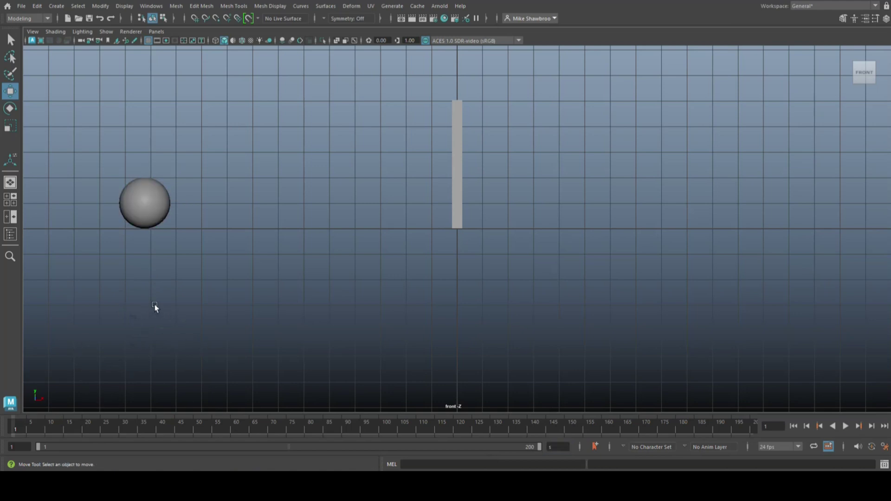
pyautogui.click(144, 228)
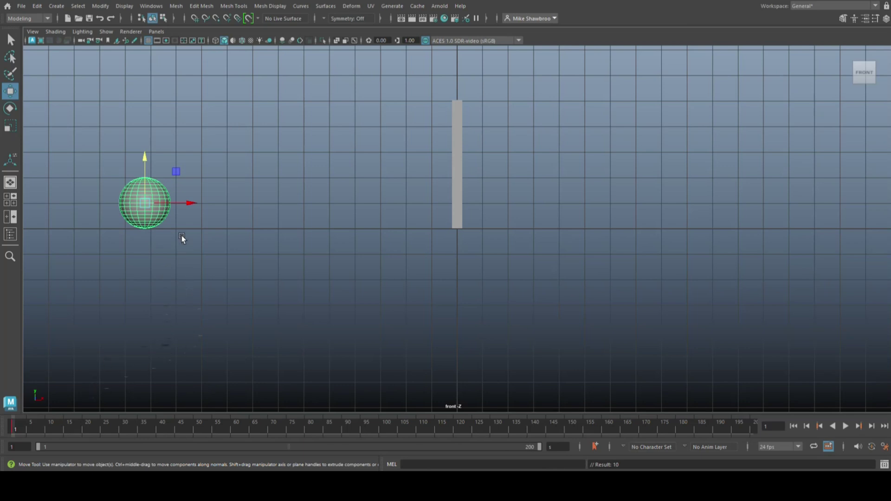
pyautogui.click(190, 202)
pyautogui.moveTo(16, 428); pyautogui.dragTo(85, 432)
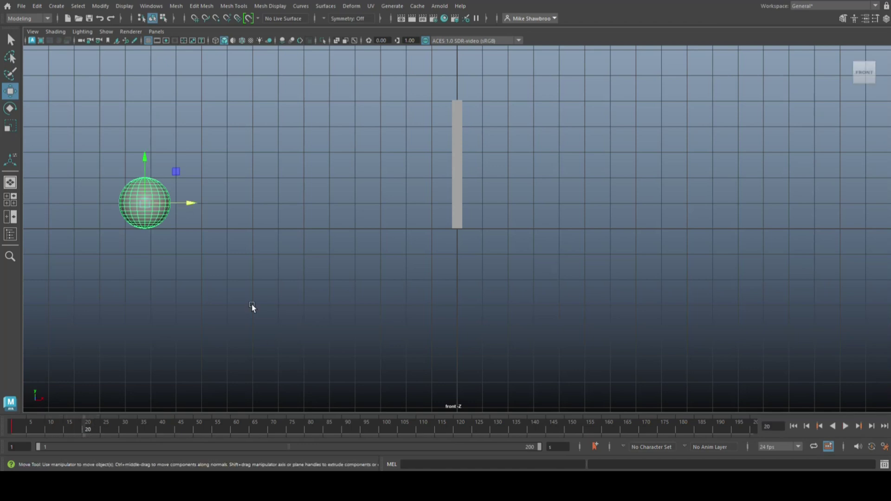
pyautogui.moveTo(194, 204); pyautogui.dragTo(328, 227)
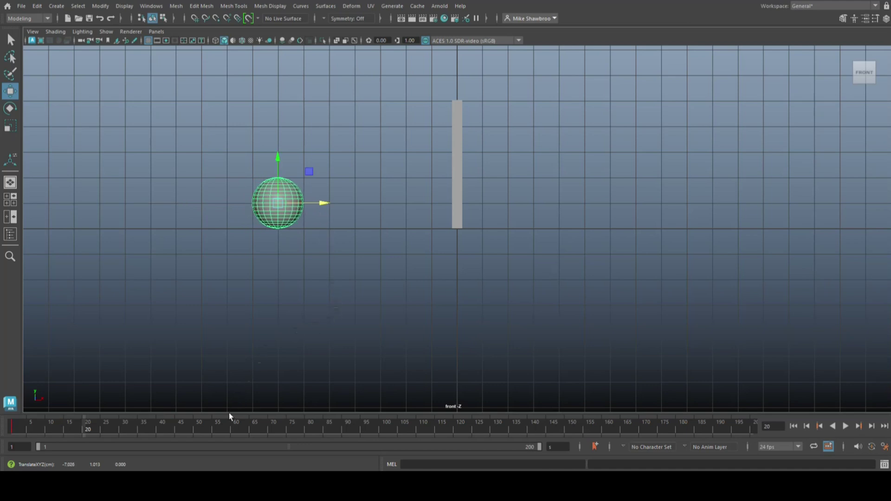
pyautogui.press('s')
pyautogui.click(163, 432)
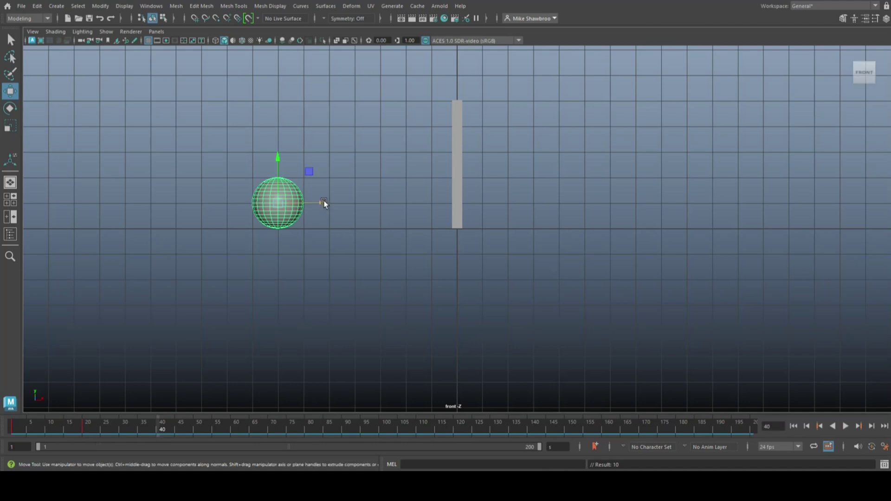
pyautogui.moveTo(324, 203); pyautogui.dragTo(438, 219)
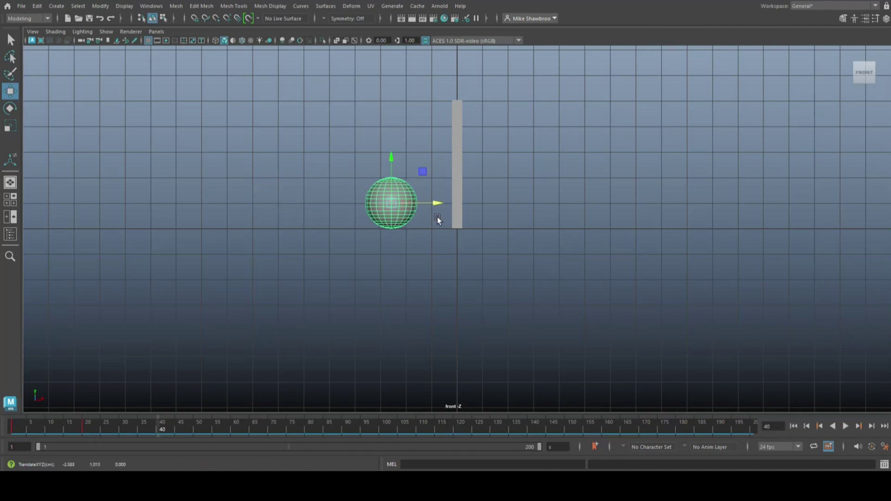
pyautogui.press('s')
# Key the ball right of the wall at frames 60 and 80, then deselect it
pyautogui.moveTo(168, 432); pyautogui.dragTo(236, 434)
pyautogui.moveTo(430, 206); pyautogui.dragTo(563, 222)
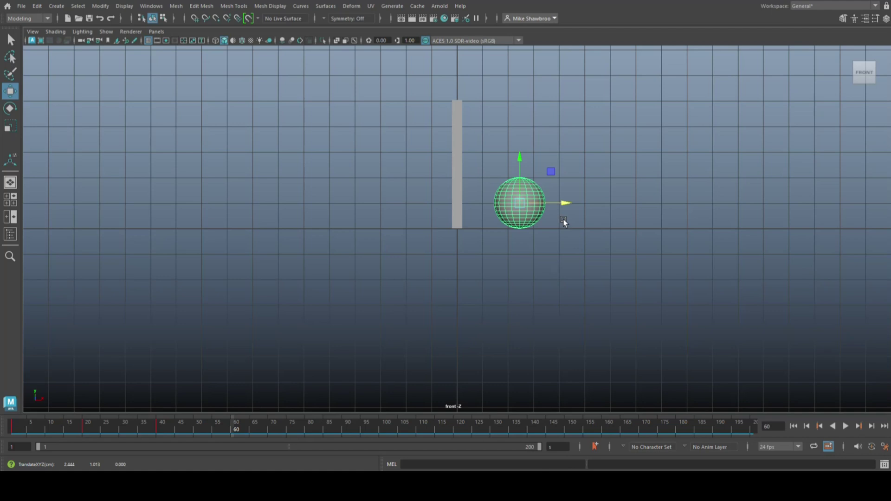
pyautogui.press('s')
pyautogui.moveTo(233, 437); pyautogui.dragTo(308, 430)
pyautogui.moveTo(564, 203); pyautogui.dragTo(657, 225)
pyautogui.press('s')
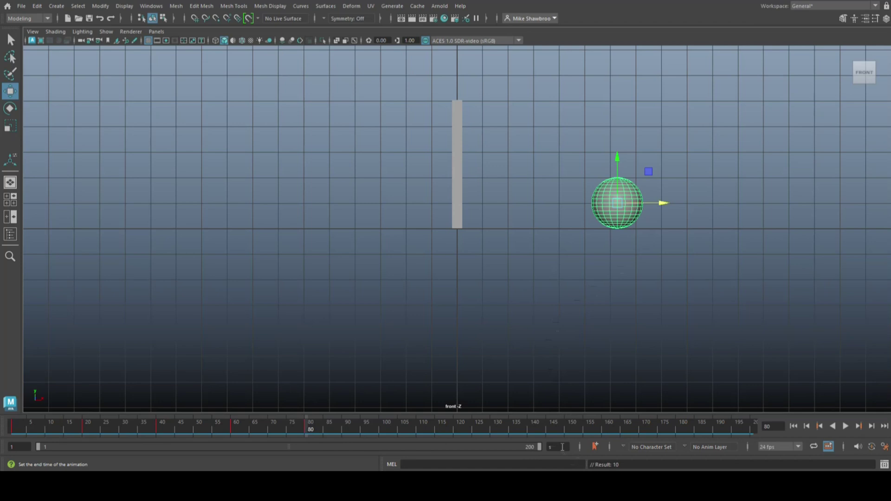
pyautogui.click(624, 330)
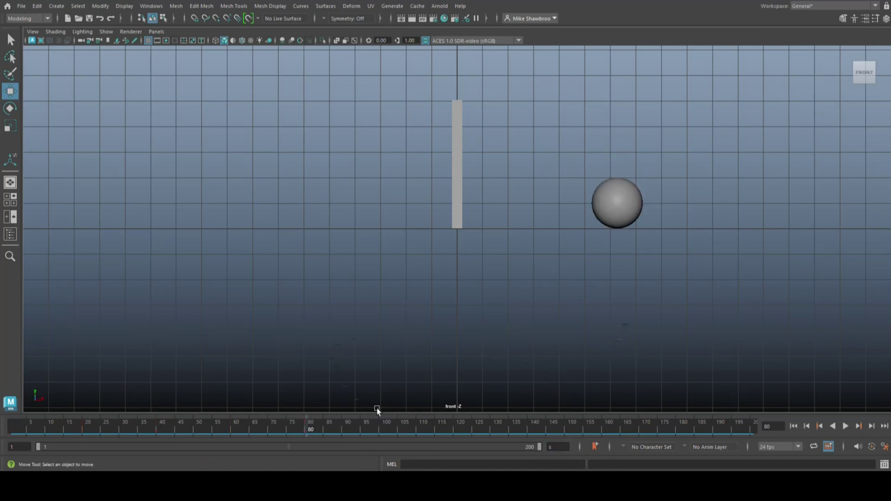
# Play the ball animation from frame 1 and stop it
pyautogui.click(794, 426)
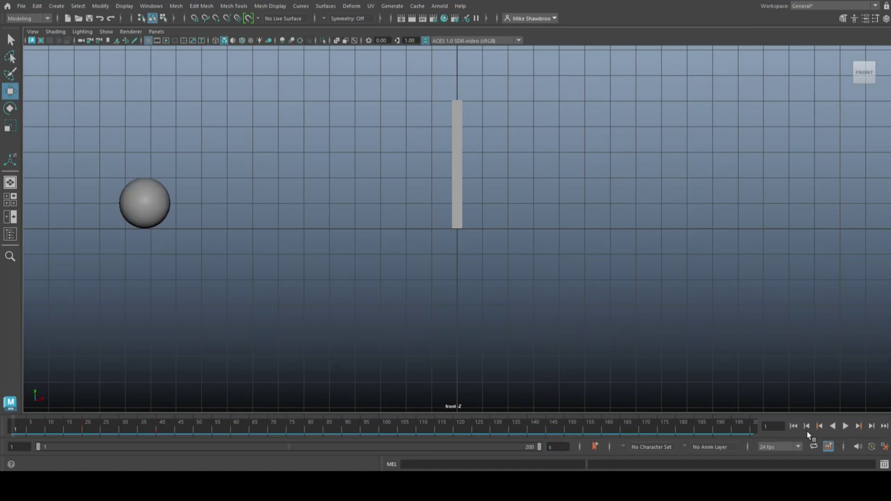
pyautogui.click(846, 426)
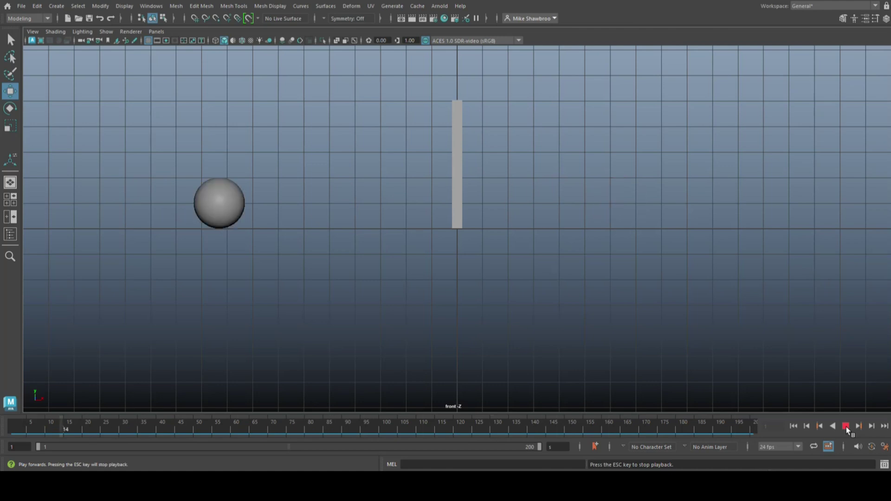
pyautogui.click(845, 426)
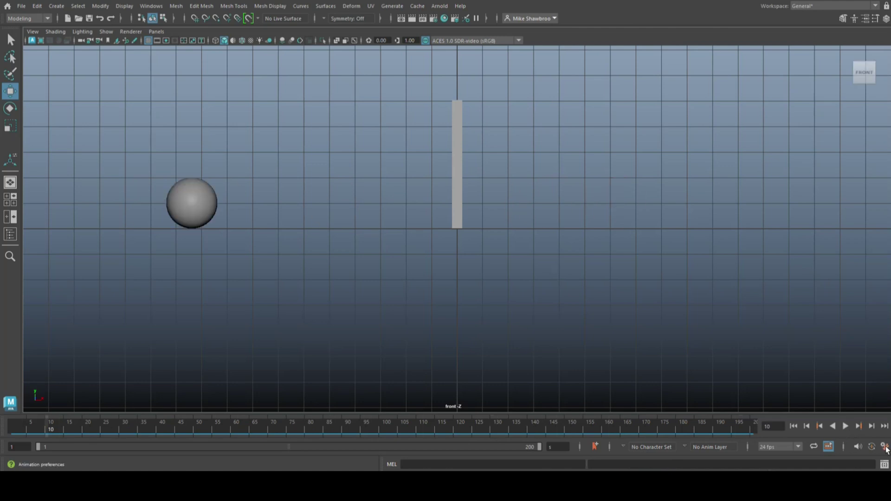
# Keep 24 fps, set playback speed to 24 fps x 1 in Time Slider preferences, and save
pyautogui.click(886, 448)
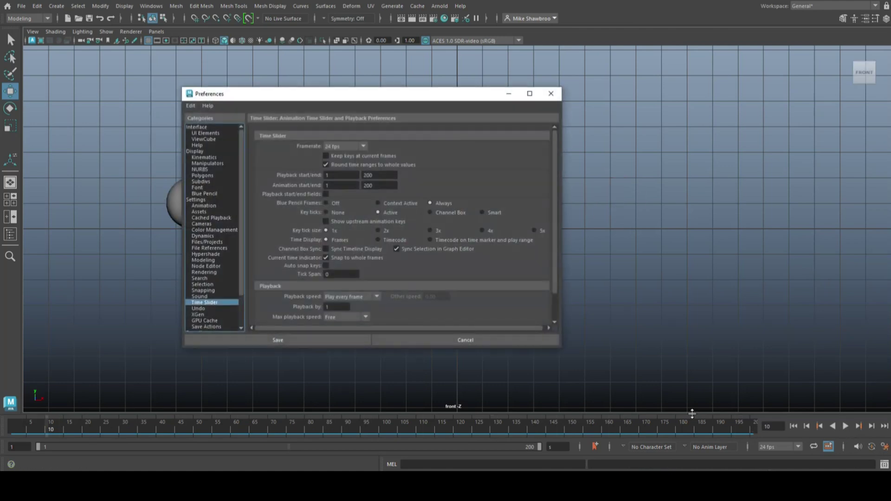
pyautogui.click(364, 147)
pyautogui.scroll(-10, 353, 195)
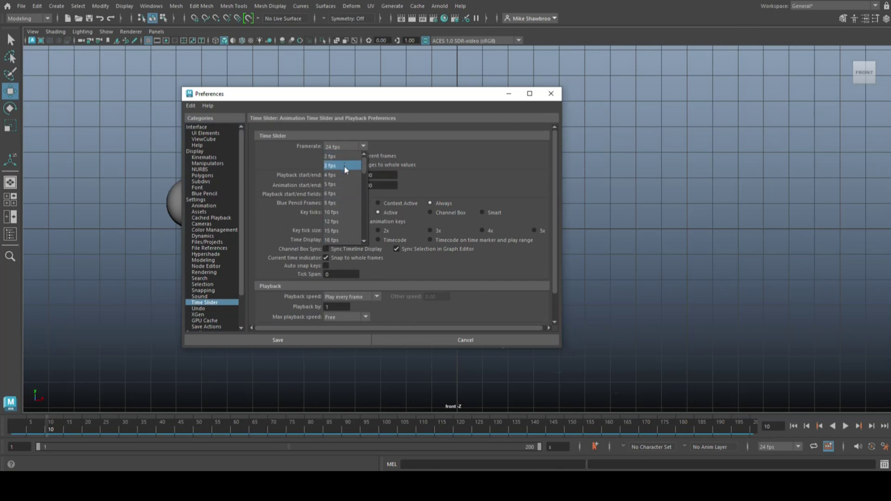
pyautogui.scroll(8, 353, 209)
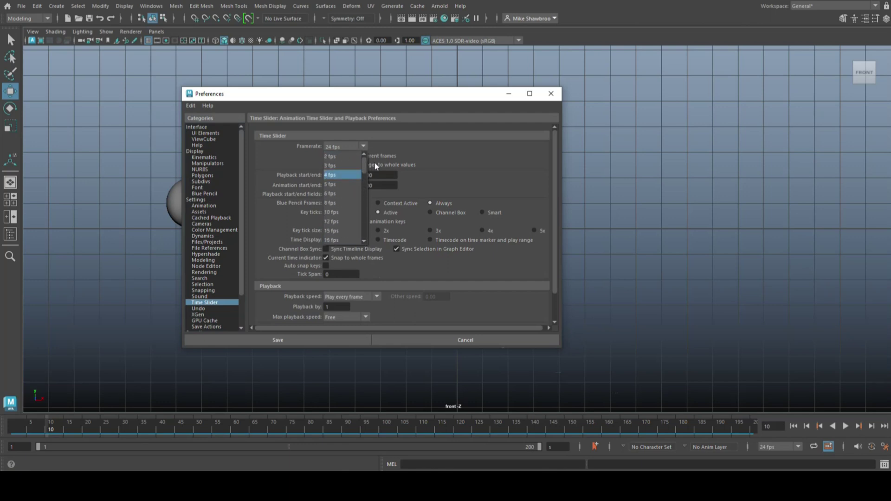
pyautogui.click(343, 175)
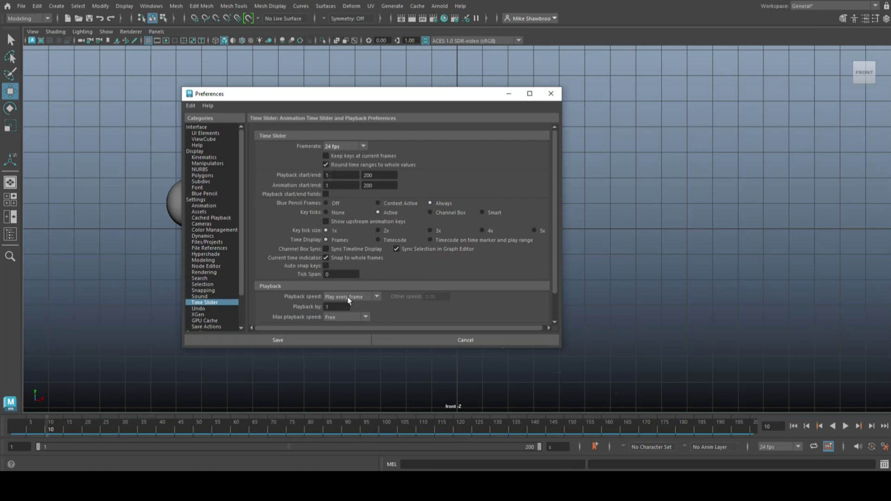
pyautogui.click(377, 297)
pyautogui.click(366, 314)
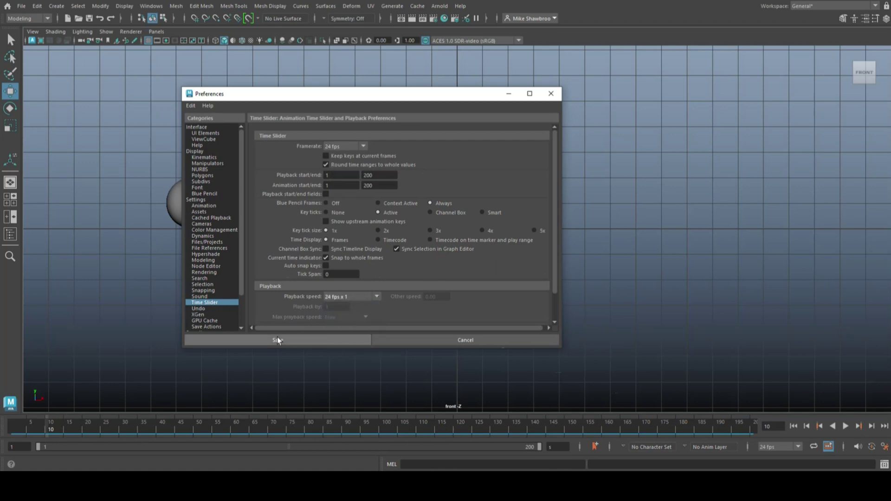
pyautogui.click(278, 340)
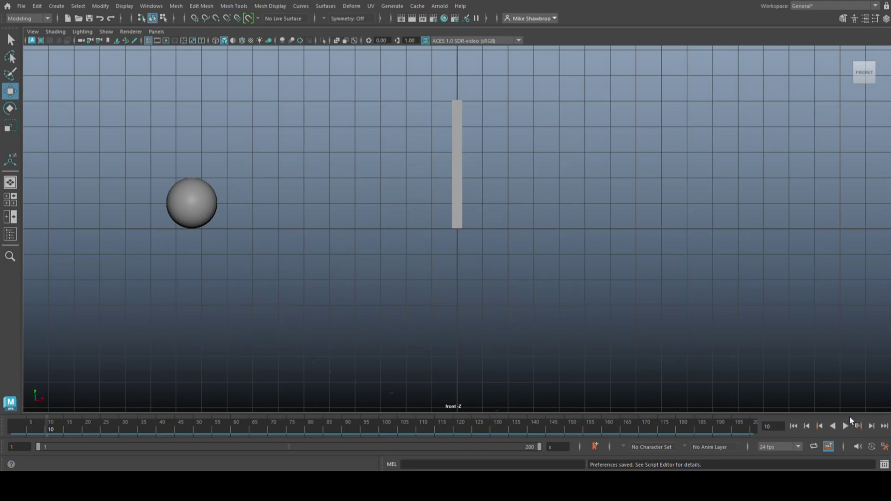
# Replay the animation in real time and rewind to frame 1
pyautogui.click(845, 428)
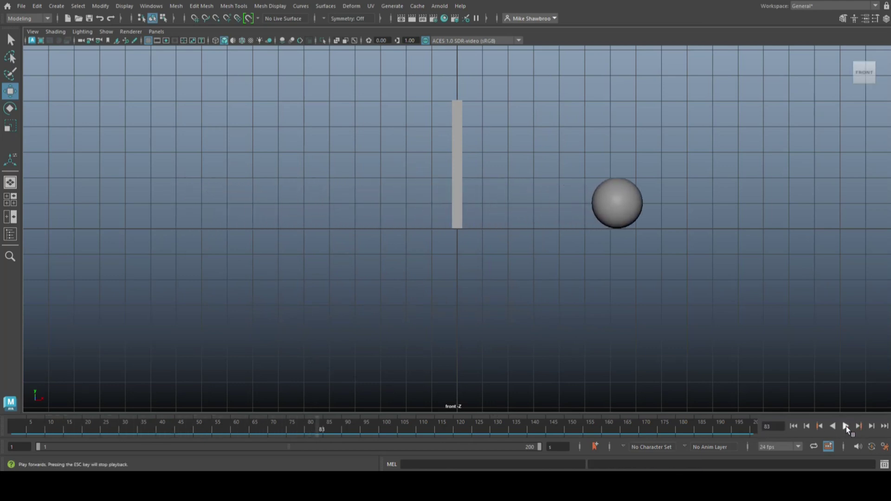
pyautogui.click(846, 427)
pyautogui.moveTo(319, 429); pyautogui.dragTo(15, 430)
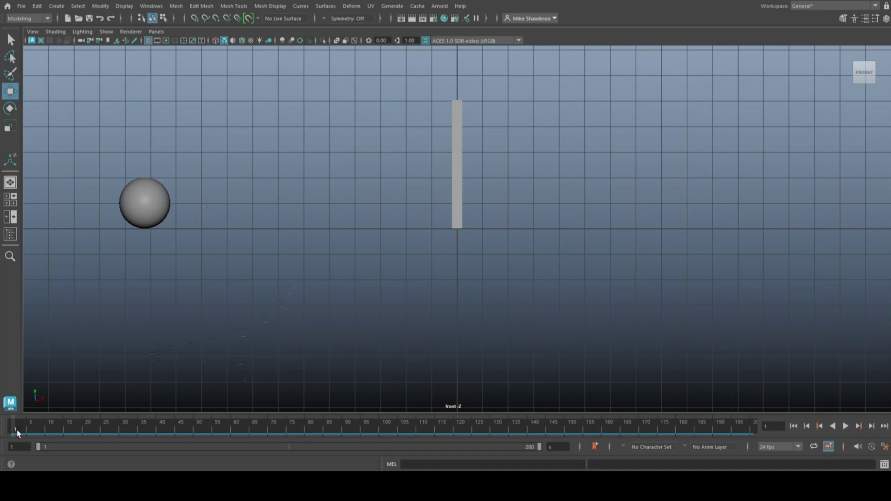
# Raise and key the sphere higher at frames 15 and 30
pyautogui.moveTo(17, 433); pyautogui.dragTo(64, 434)
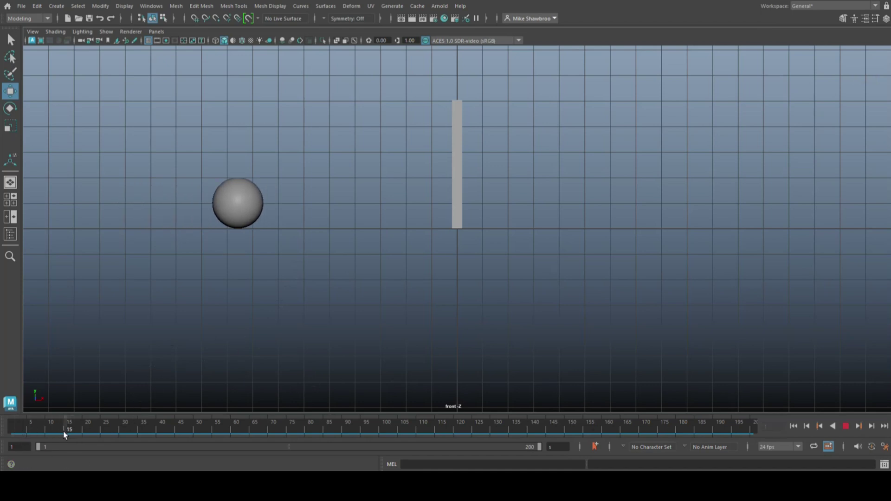
pyautogui.click(241, 190)
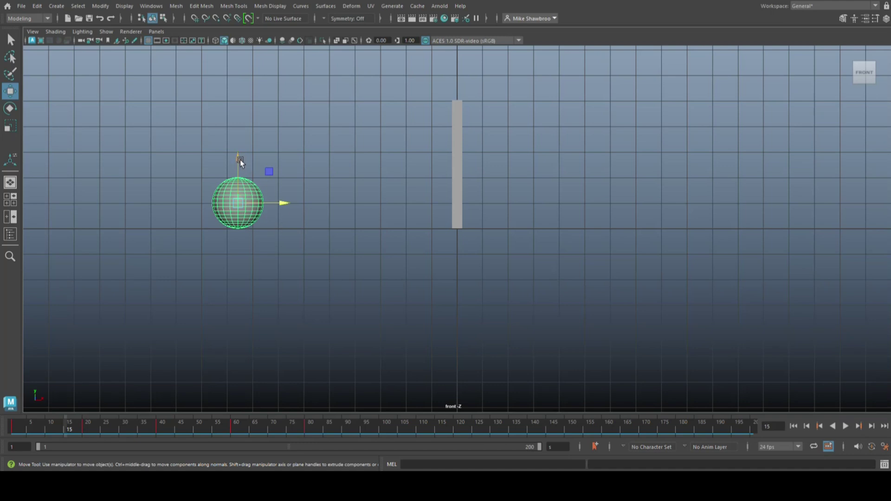
pyautogui.moveTo(241, 162); pyautogui.dragTo(241, 106)
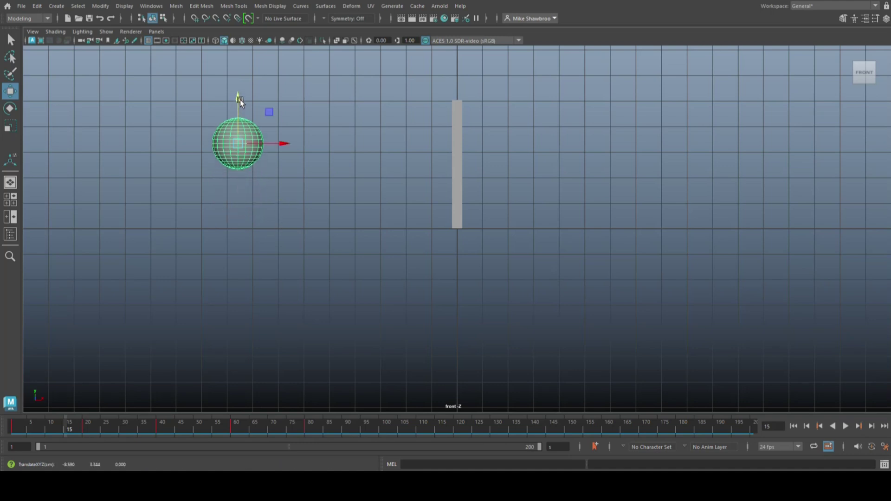
pyautogui.press('s')
pyautogui.moveTo(59, 434); pyautogui.dragTo(120, 437)
pyautogui.moveTo(329, 154); pyautogui.dragTo(349, 87)
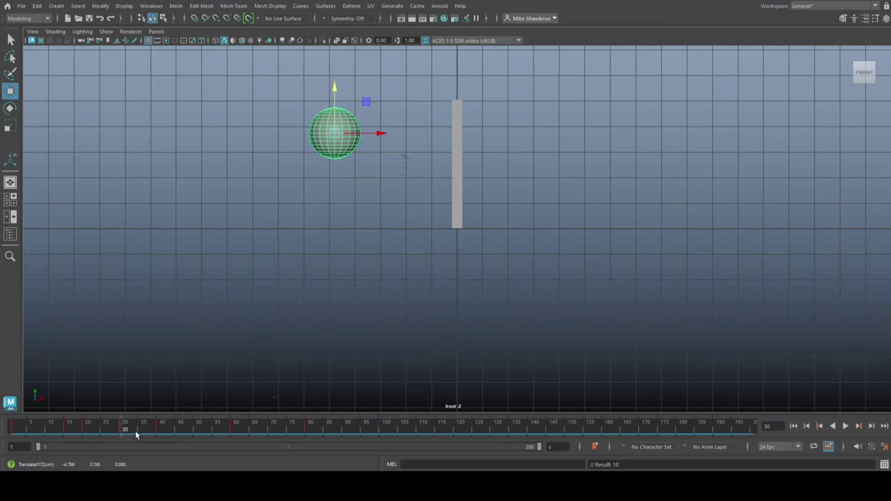
# Raise the sphere into the wall opening at frame 50 and right of the wall at 70
pyautogui.moveTo(137, 435); pyautogui.dragTo(194, 434)
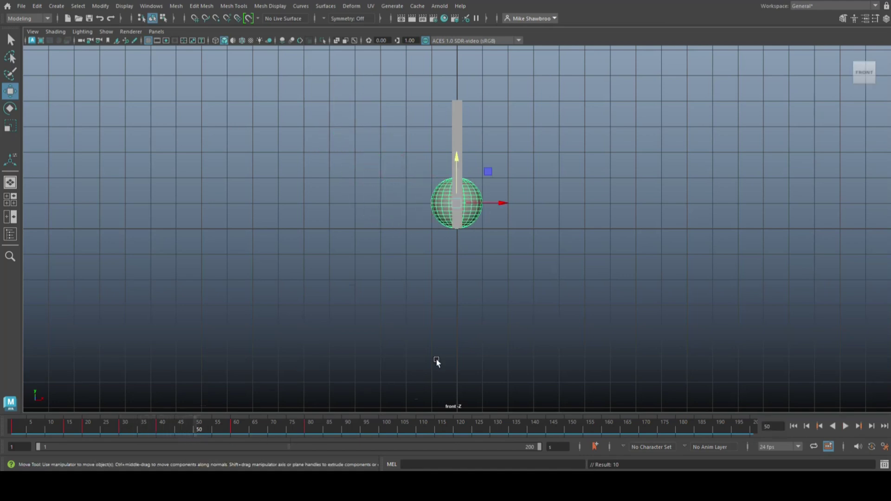
pyautogui.moveTo(456, 158); pyautogui.dragTo(455, 113)
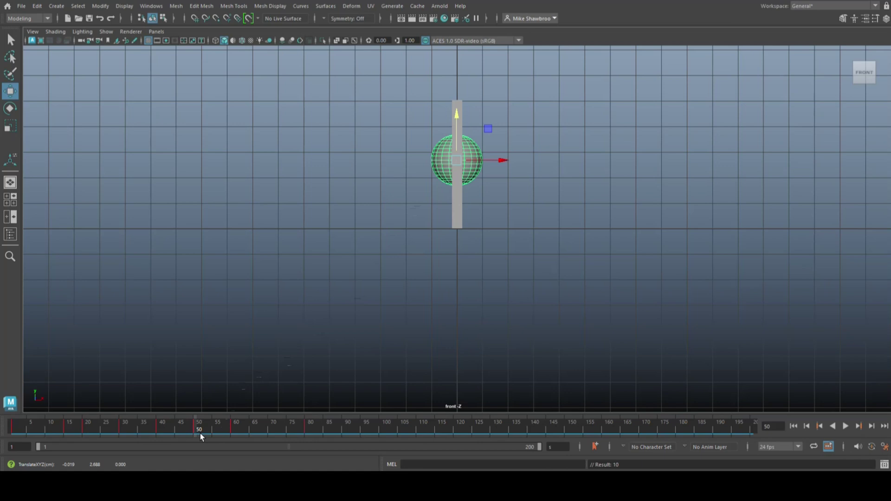
pyautogui.moveTo(199, 434); pyautogui.dragTo(275, 435)
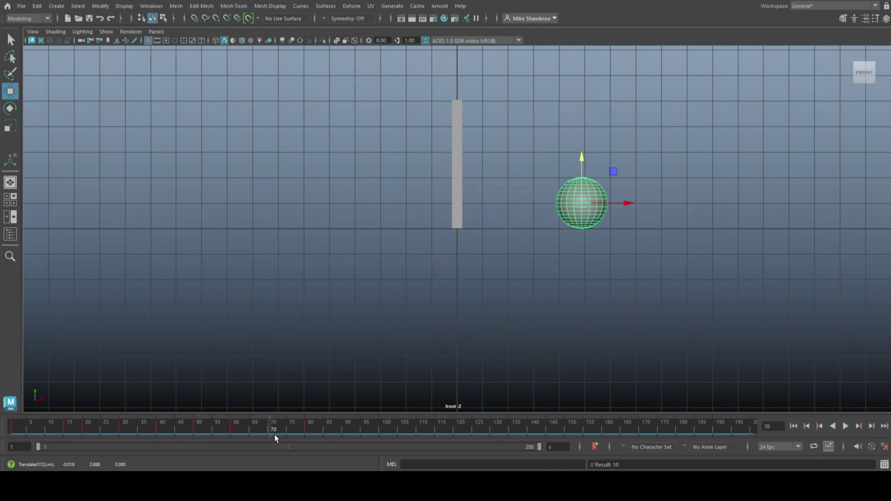
pyautogui.moveTo(582, 161); pyautogui.dragTo(587, 95)
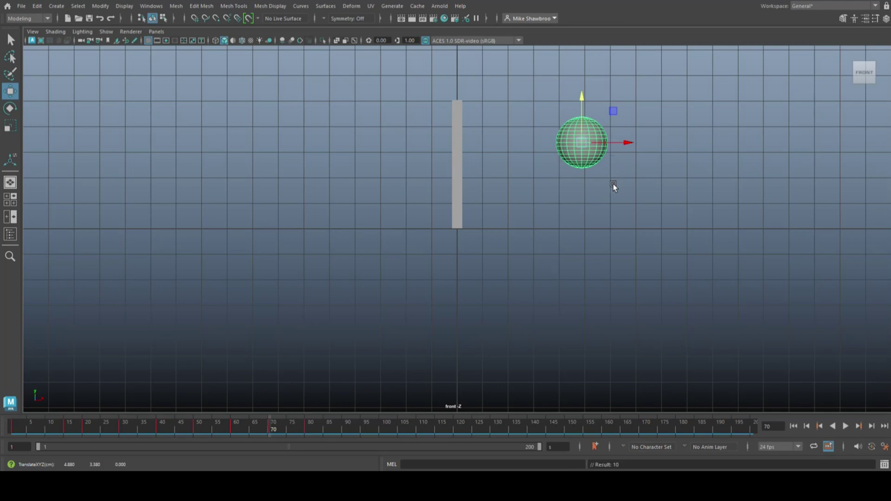
pyautogui.click(670, 360)
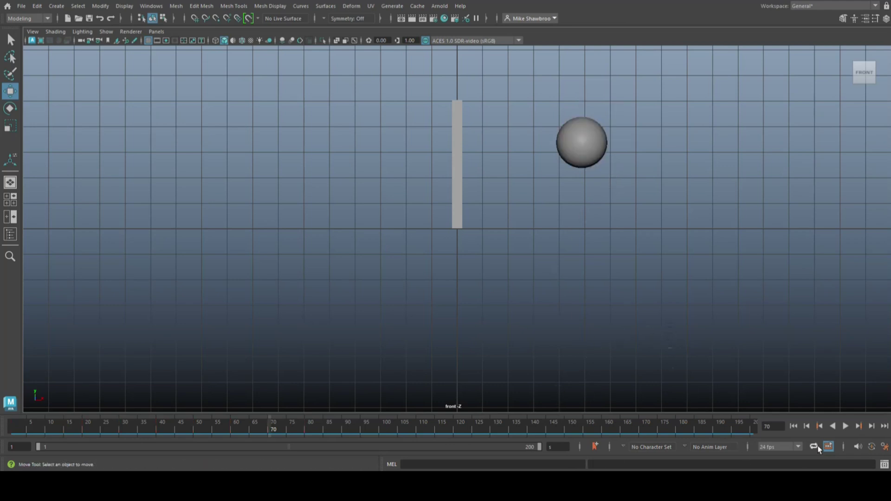
pyautogui.click(793, 426)
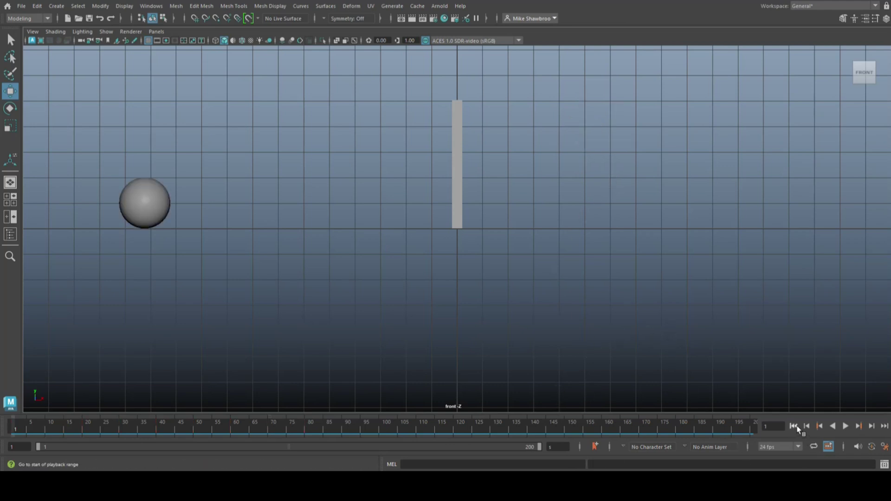
pyautogui.click(846, 427)
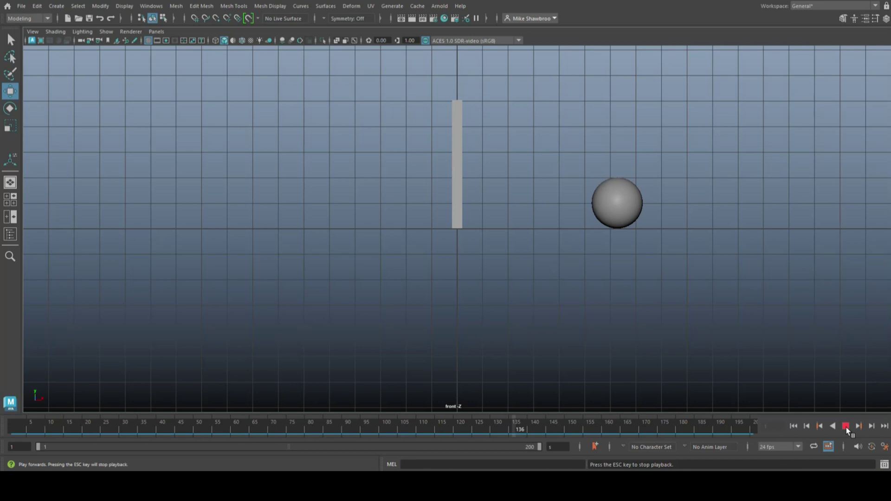
pyautogui.click(846, 426)
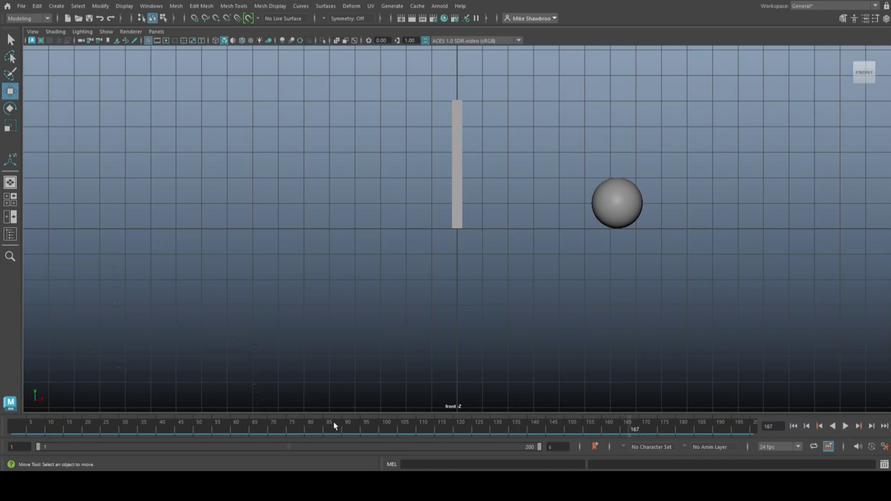
pyautogui.click(794, 426)
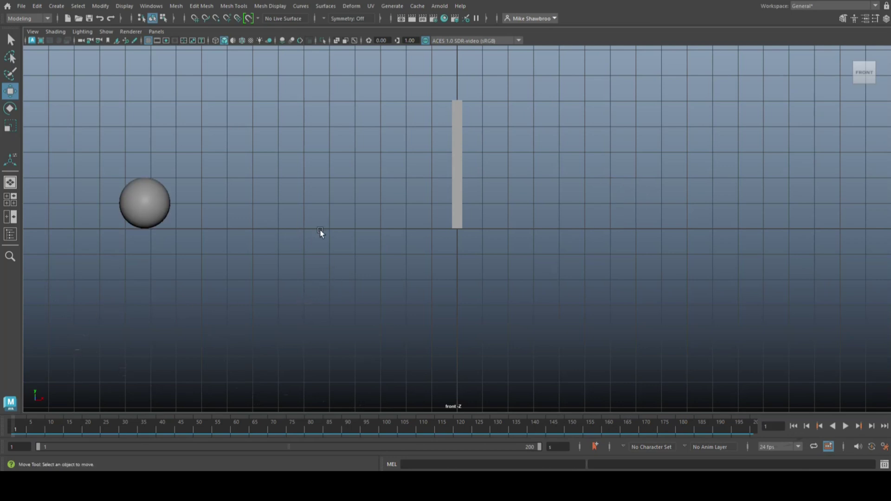
# Switch to the Animation menu set, view the sphere's curves in the Graph Editor, then minimize it
pyautogui.click(34, 18)
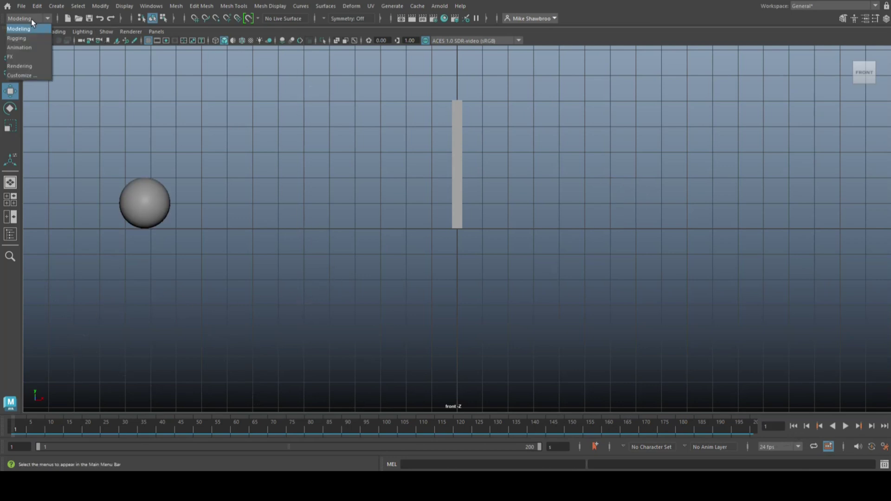
pyautogui.click(27, 47)
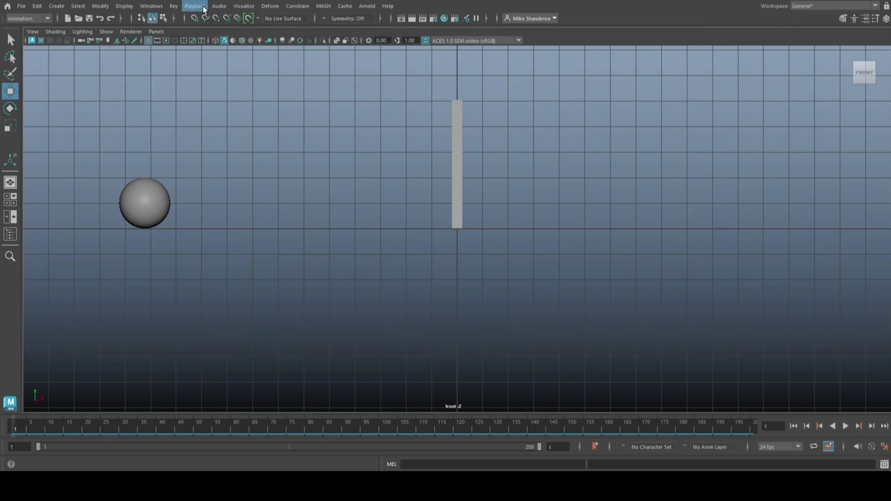
pyautogui.click(149, 9)
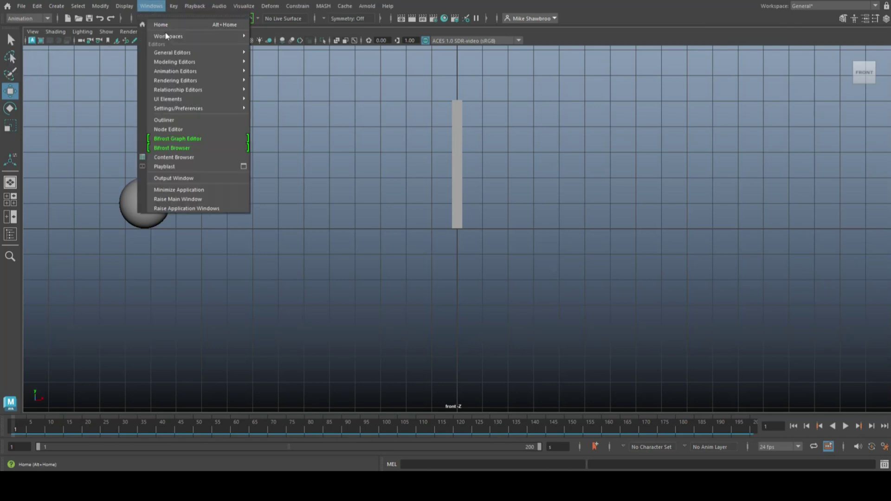
pyautogui.moveTo(193, 74)
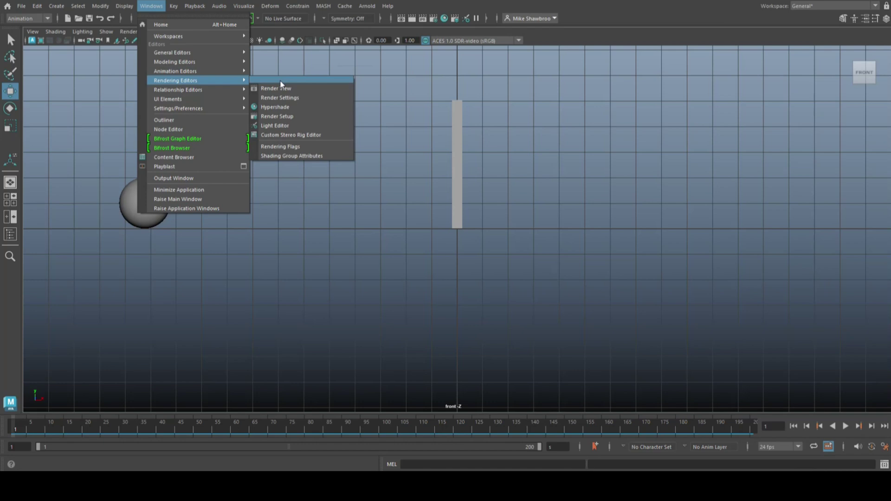
pyautogui.click(281, 73)
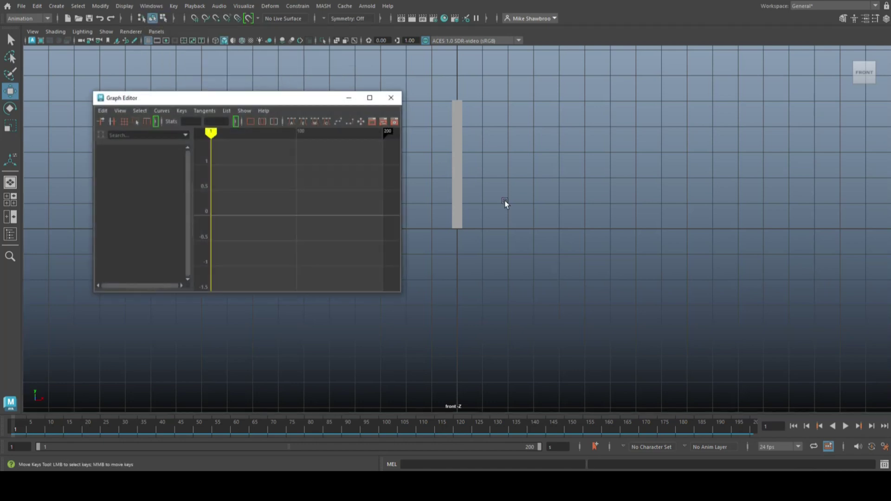
pyautogui.moveTo(299, 107); pyautogui.dragTo(699, 132)
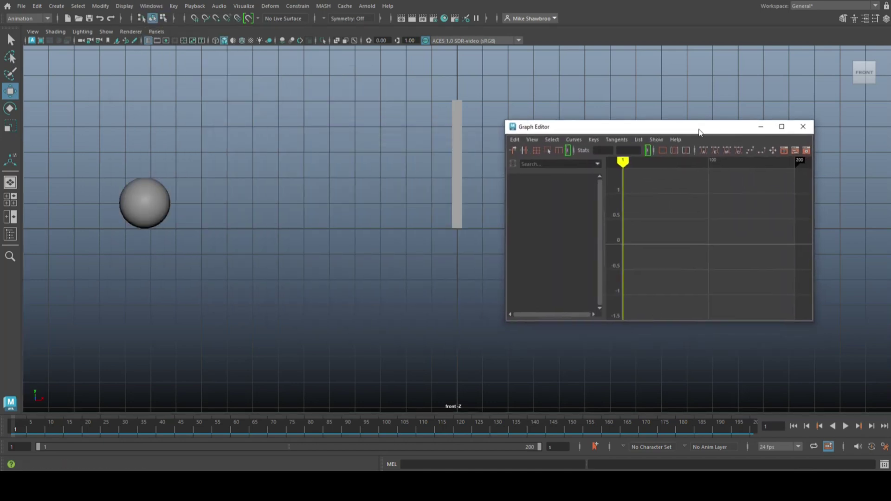
pyautogui.click(144, 199)
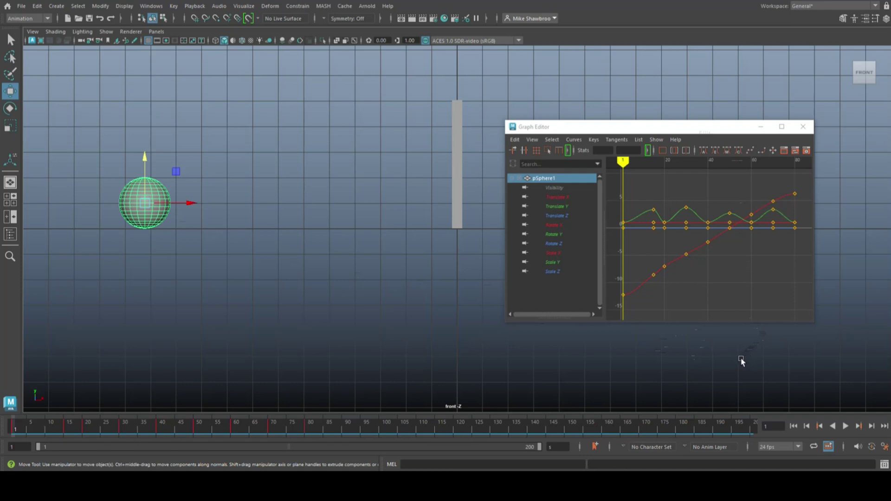
pyautogui.click(761, 128)
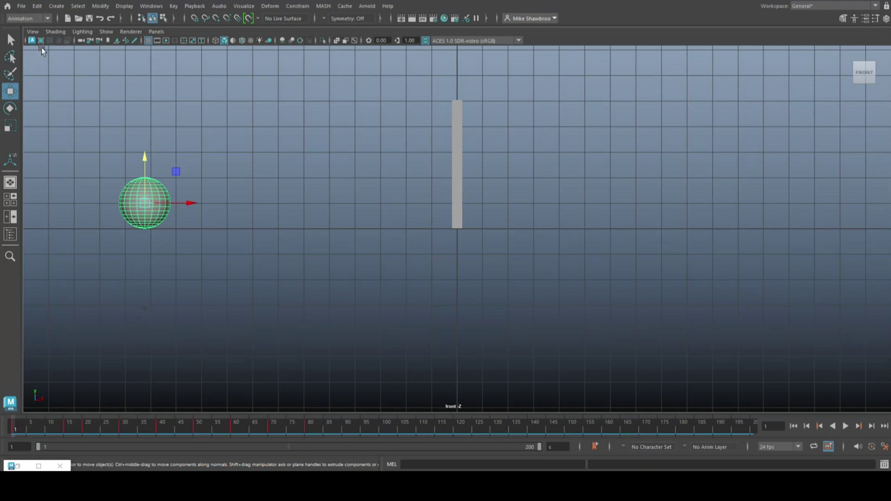
# Create an editable motion trail for the ball from Visualize and play the animation
pyautogui.click(248, 9)
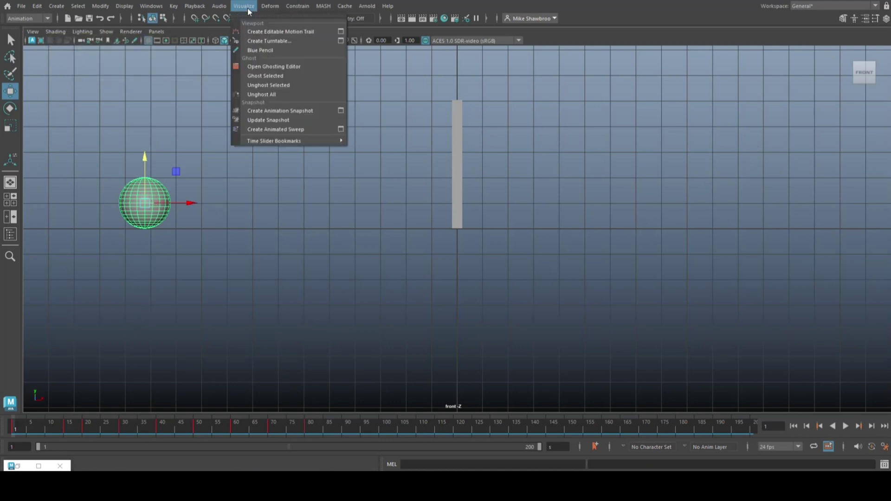
pyautogui.click(316, 32)
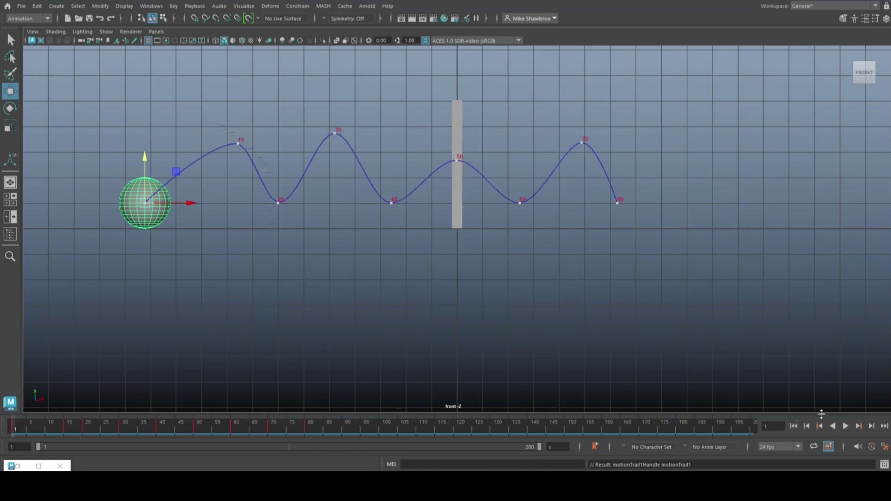
pyautogui.click(846, 427)
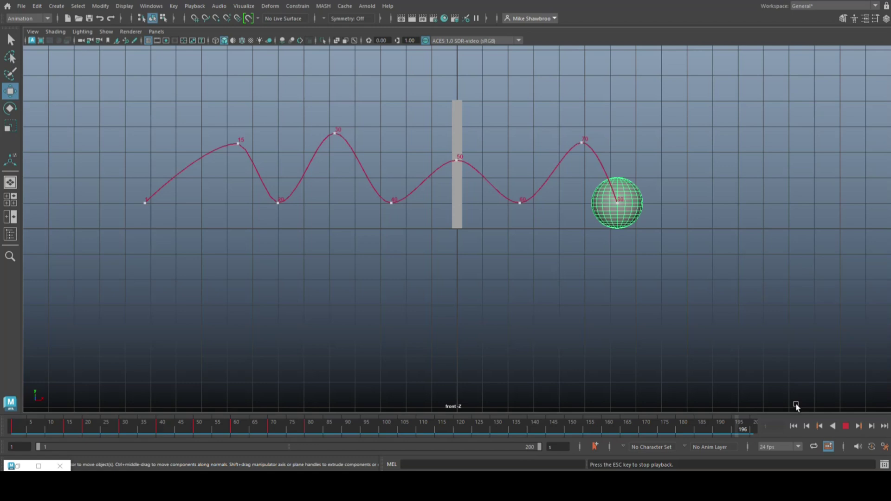
# Drag the frame-15 trail point left, replay the new arc, then rewind and edit the end-time field
pyautogui.click(846, 425)
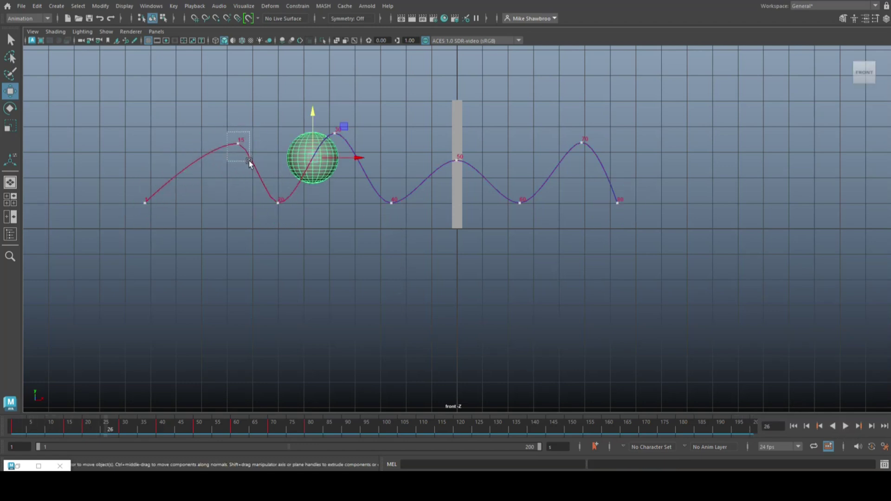
pyautogui.click(239, 143)
pyautogui.moveTo(240, 144); pyautogui.dragTo(210, 141)
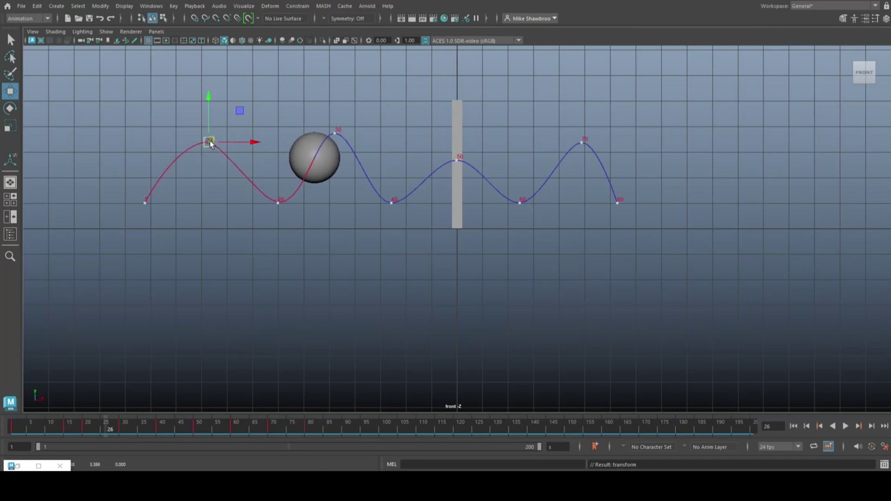
pyautogui.click(846, 426)
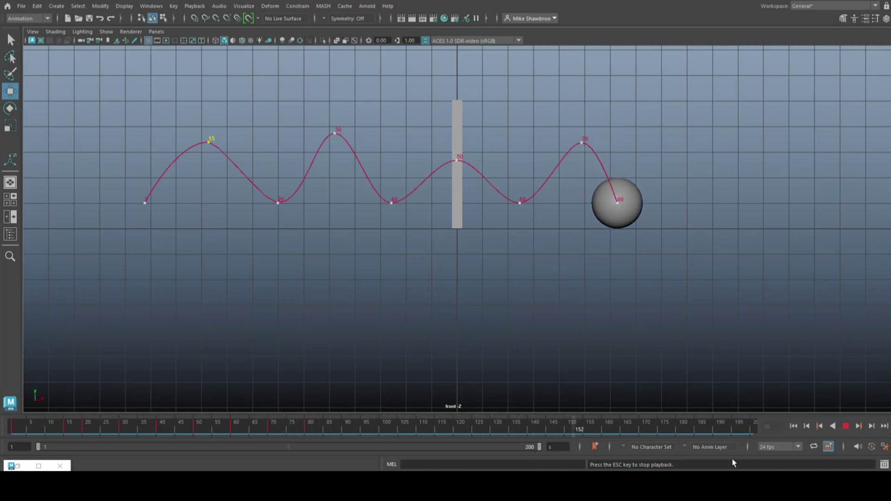
pyautogui.click(846, 426)
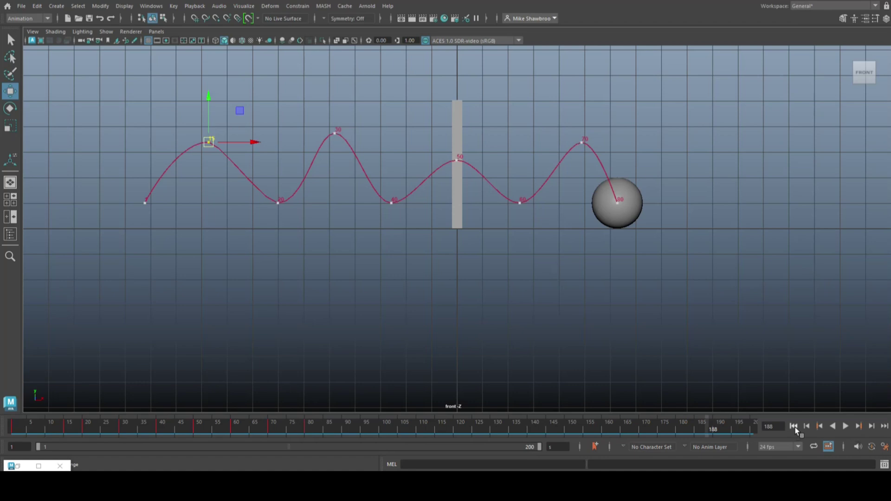
pyautogui.click(793, 426)
pyautogui.click(557, 447)
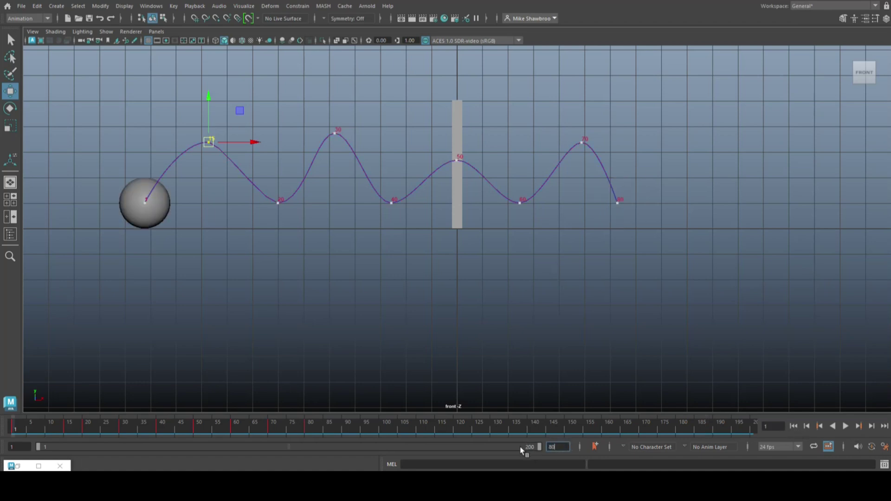
# Set the playback end to 80 and play the shortened animation
pyautogui.write('80')
pyautogui.press('Return')
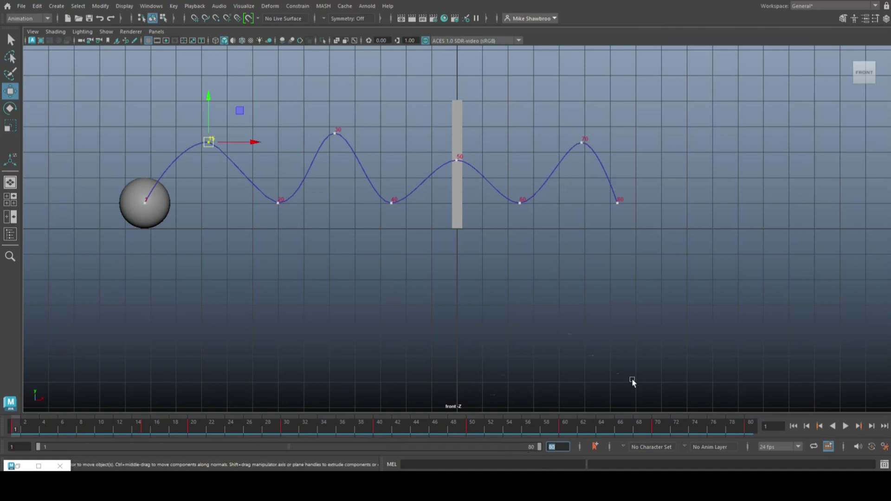
pyautogui.click(845, 426)
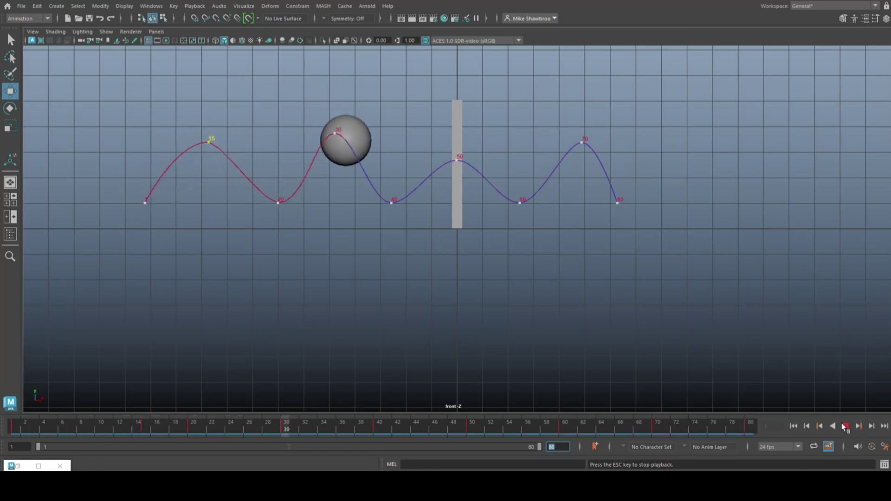
pyautogui.press('Escape')
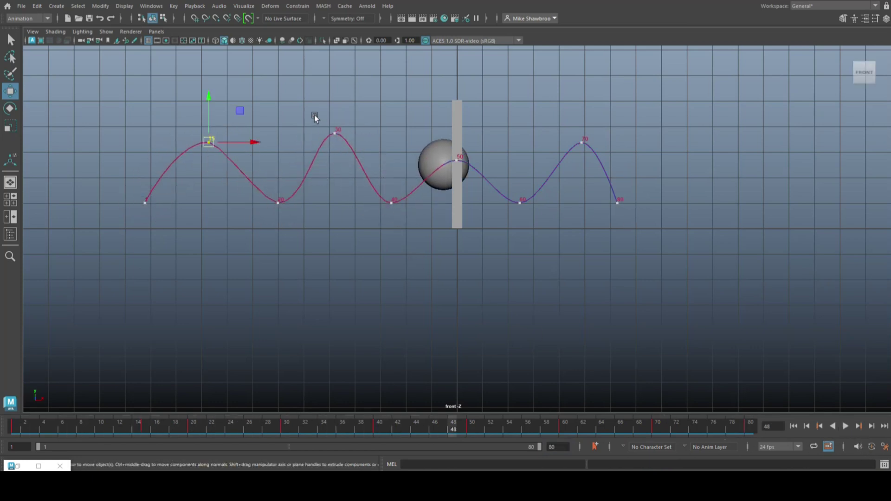
# Lower the frame-30 trail point into a shallow hump and replay from the start
pyautogui.moveTo(315, 115); pyautogui.dragTo(356, 160)
pyautogui.moveTo(338, 87); pyautogui.dragTo(339, 144)
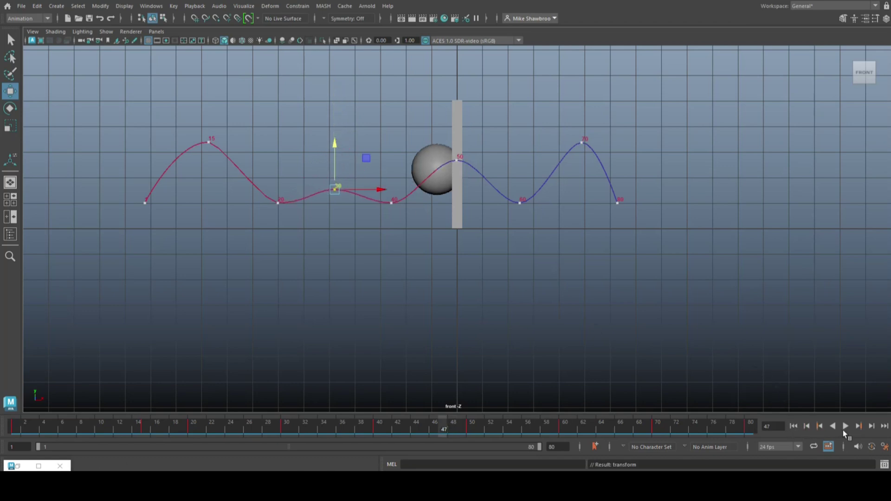
pyautogui.click(794, 426)
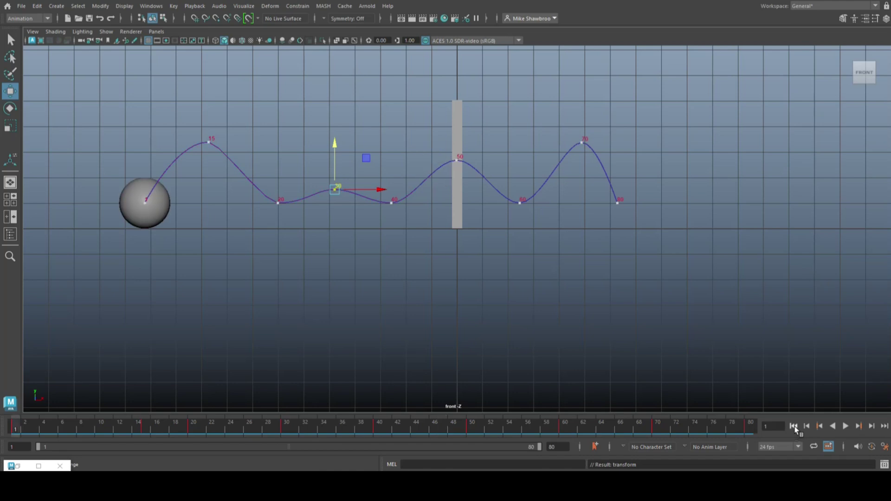
pyautogui.click(846, 426)
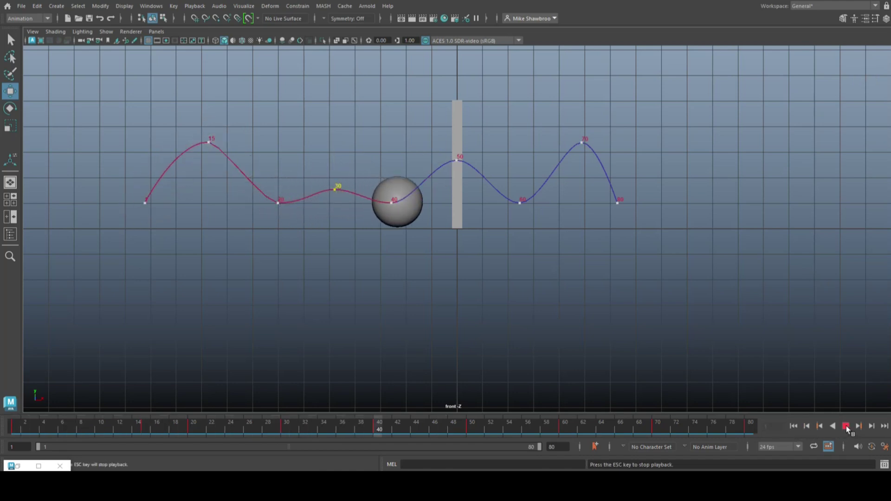
pyautogui.click(846, 426)
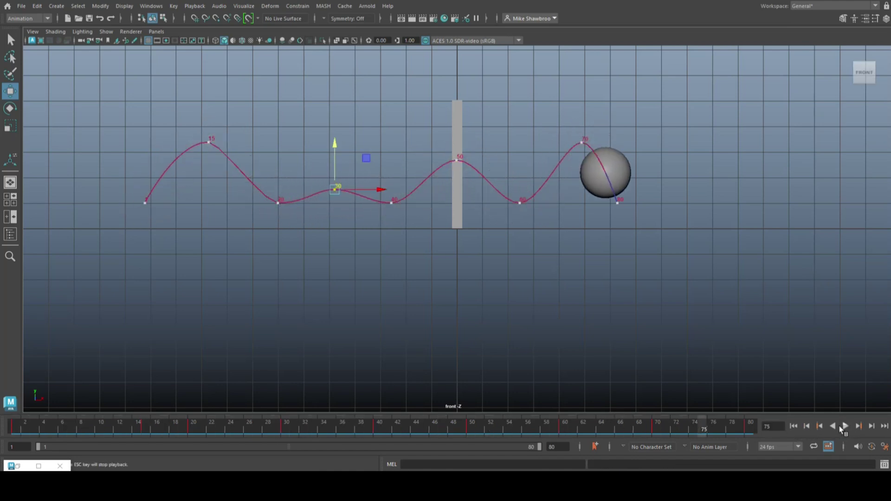
# Review the ball's animation through the wall's hole in a maximized perspective view
pyautogui.click(14, 203)
pyautogui.press('space')
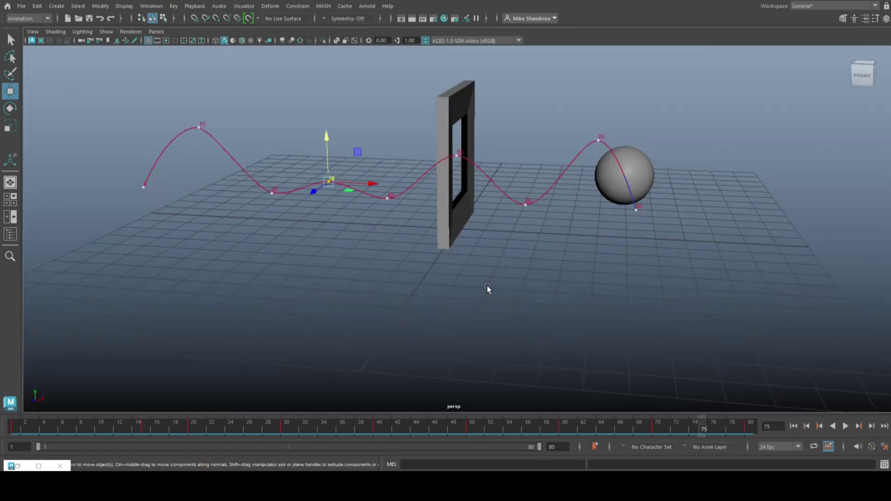
pyautogui.keyDown('alt'); pyautogui.moveTo(486, 285); pyautogui.dragTo(480, 316); pyautogui.keyUp('alt')
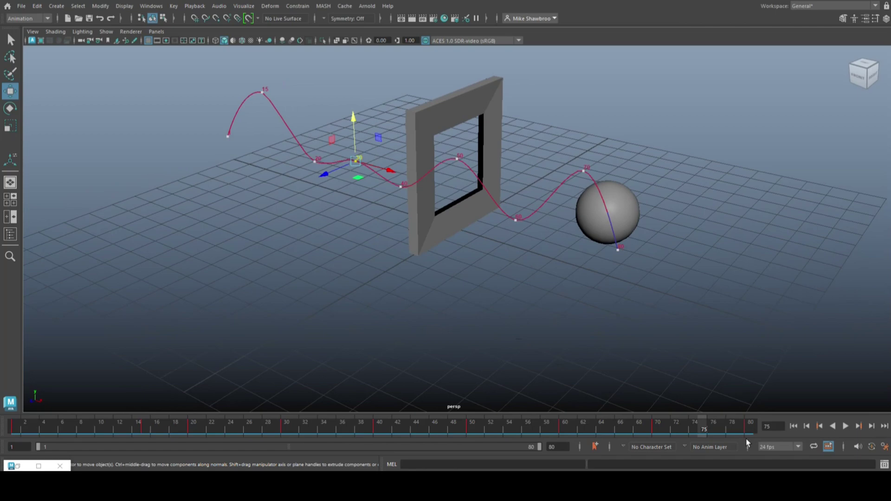
pyautogui.click(794, 427)
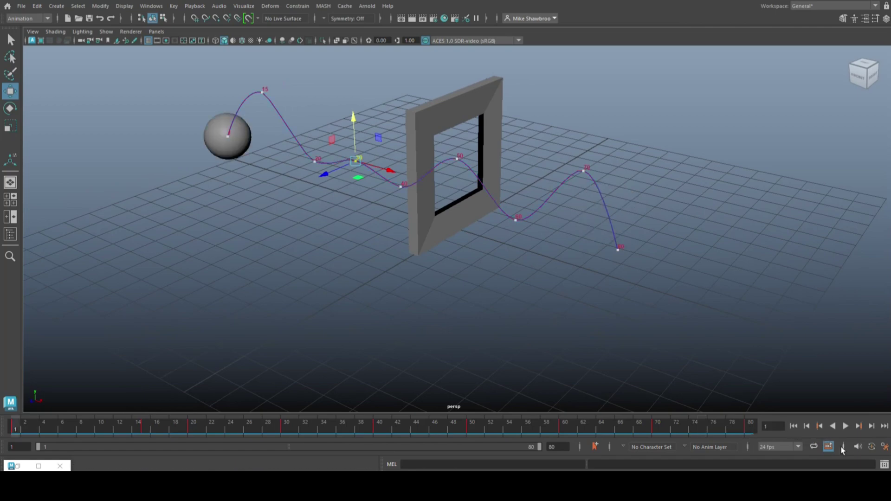
pyautogui.click(846, 427)
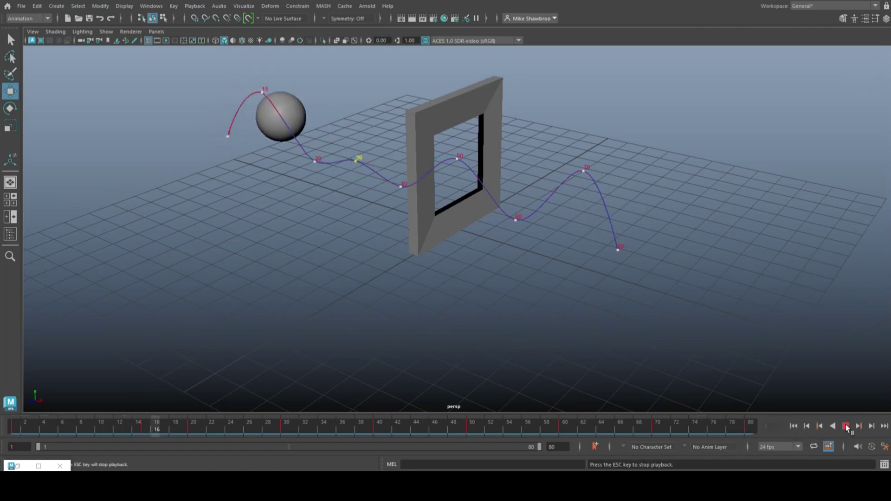
pyautogui.click(846, 426)
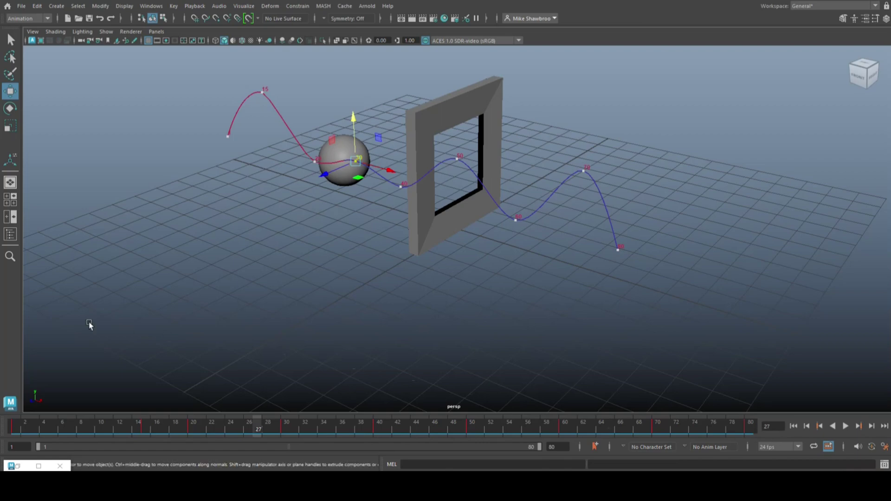
# In front view, drag the frame-50 trail point high above the wall and replay
pyautogui.press('space')
pyautogui.press('space')
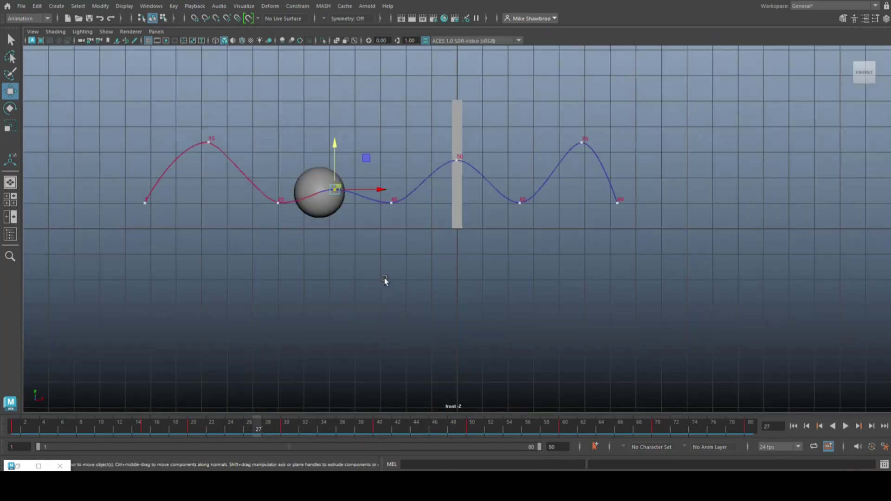
pyautogui.click(449, 163)
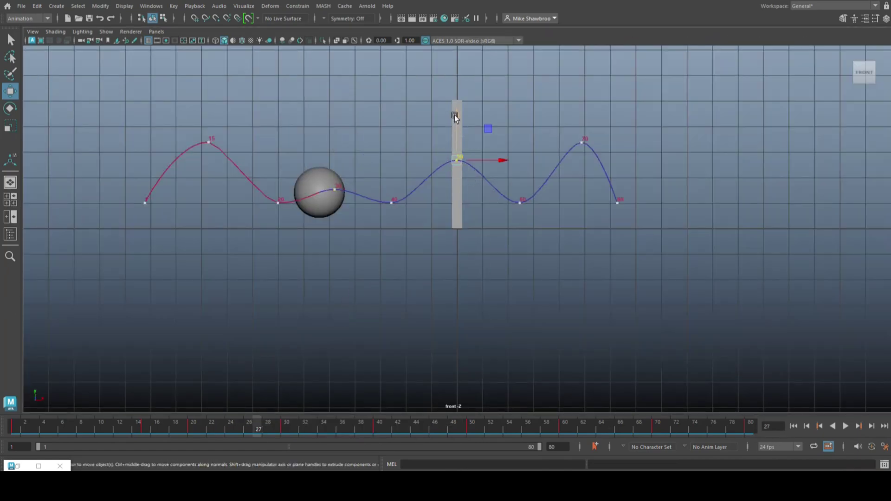
pyautogui.moveTo(455, 116); pyautogui.dragTo(464, 33)
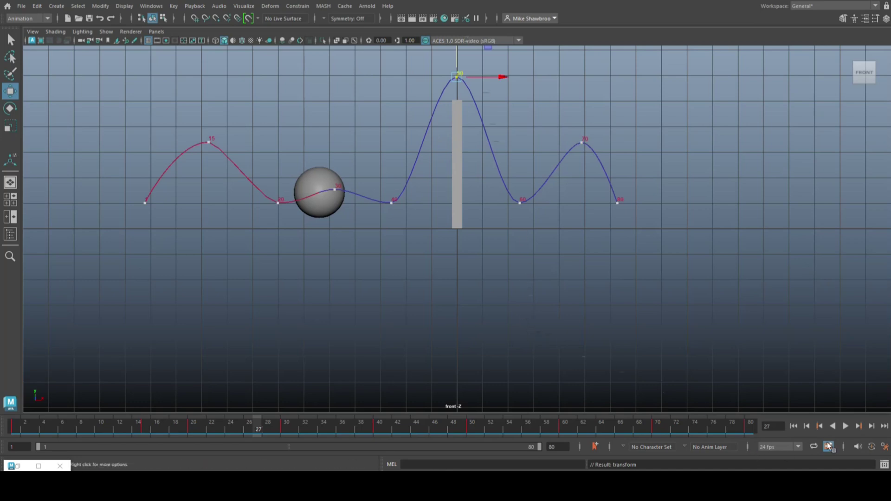
pyautogui.click(794, 426)
pyautogui.click(847, 427)
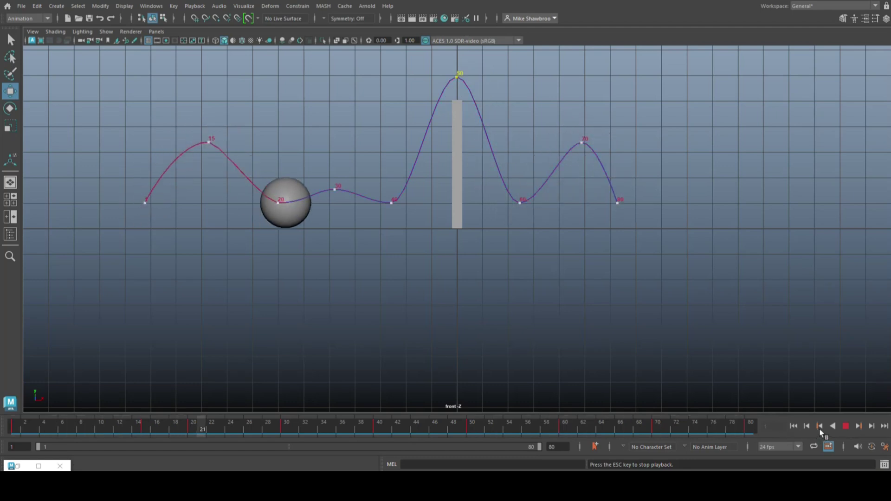
# Stop playback and drag the trail's frame-50 point down on Y into the wall's hole
pyautogui.click(846, 427)
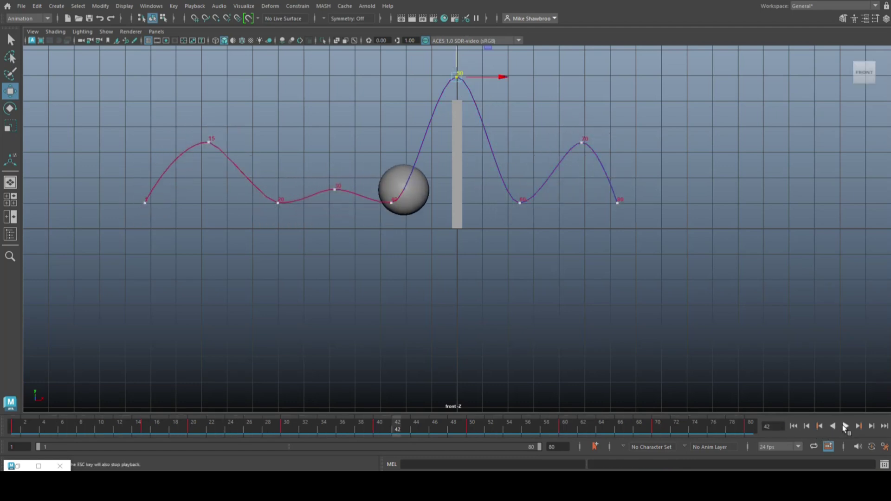
pyautogui.click(10, 199)
pyautogui.press('space')
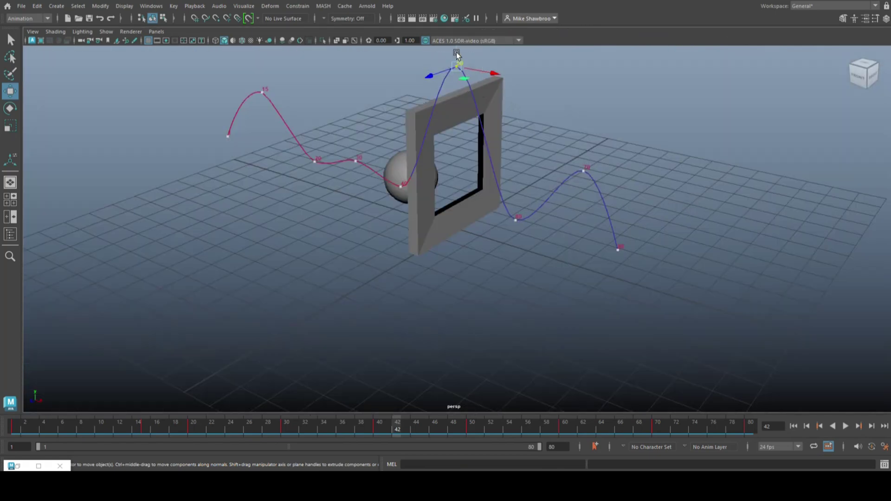
pyautogui.moveTo(455, 56); pyautogui.dragTo(456, 148)
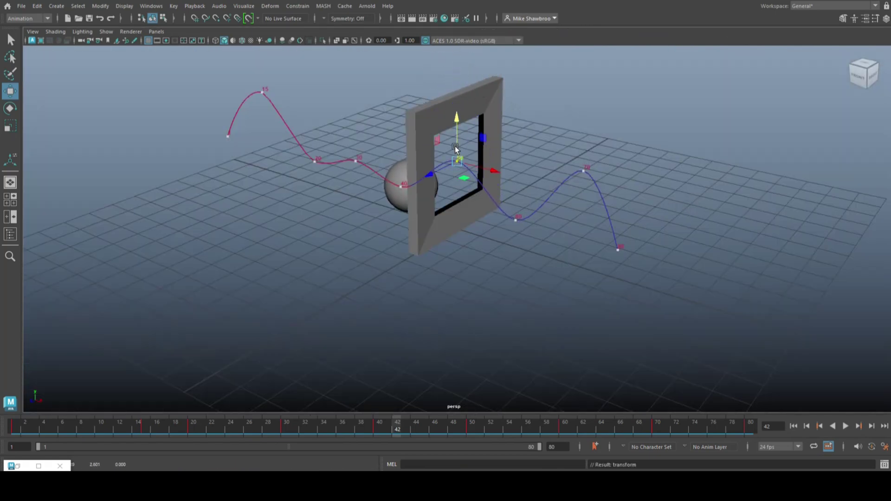
pyautogui.click(7, 196)
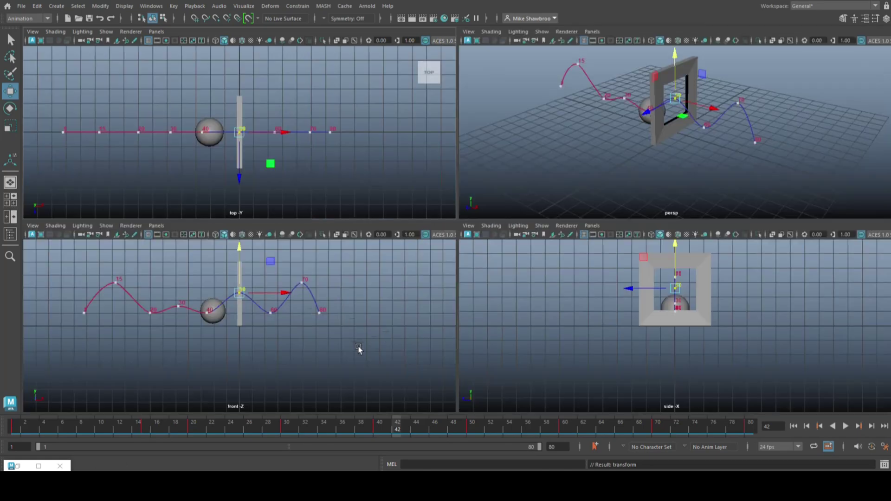
pyautogui.press('space')
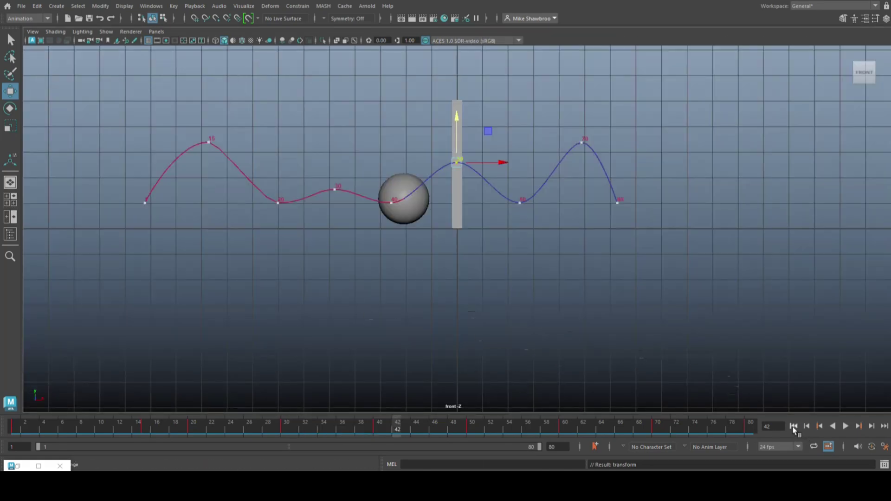
pyautogui.click(793, 426)
pyautogui.click(845, 427)
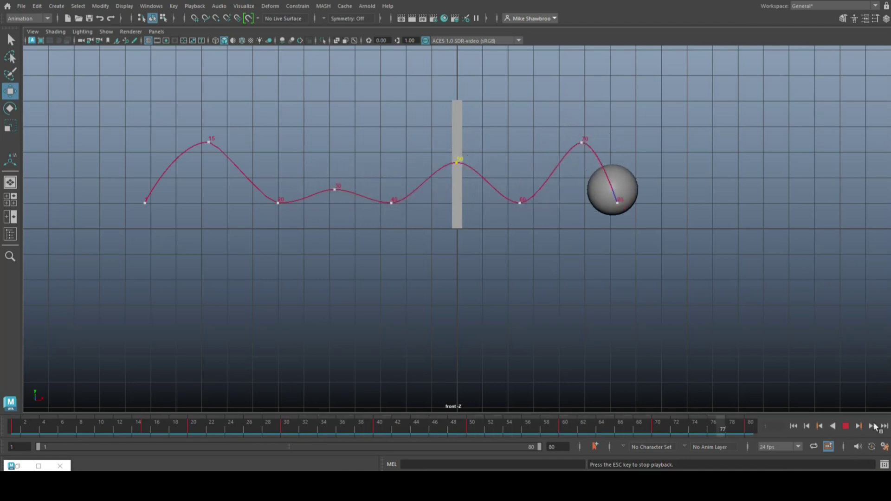
pyautogui.click(846, 426)
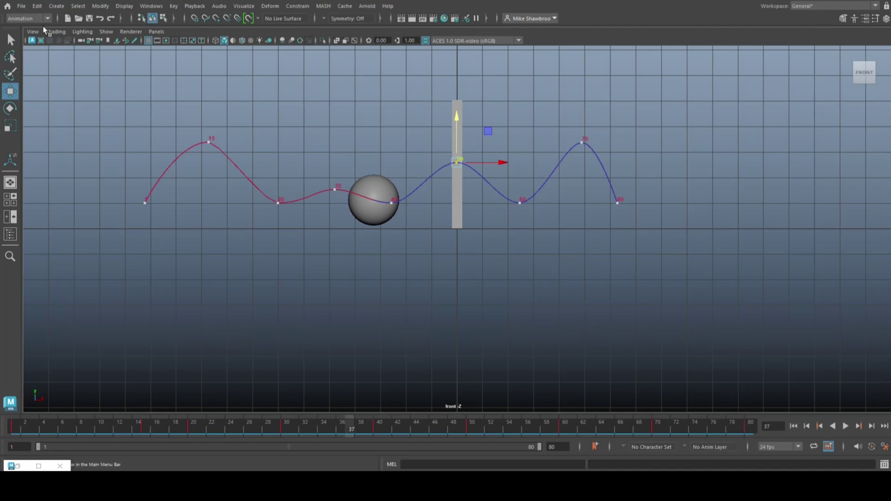
# Open the Visualize menu for motion trail, turntable, ghosting and snapshot options
pyautogui.click(246, 7)
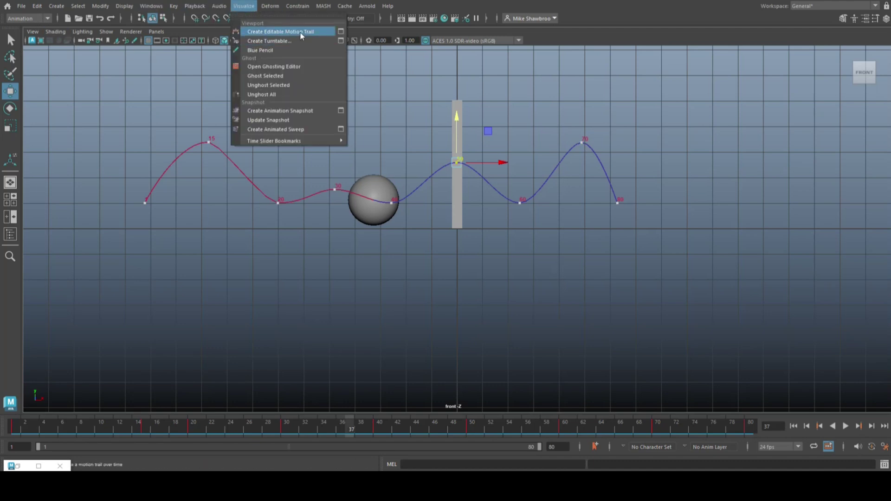